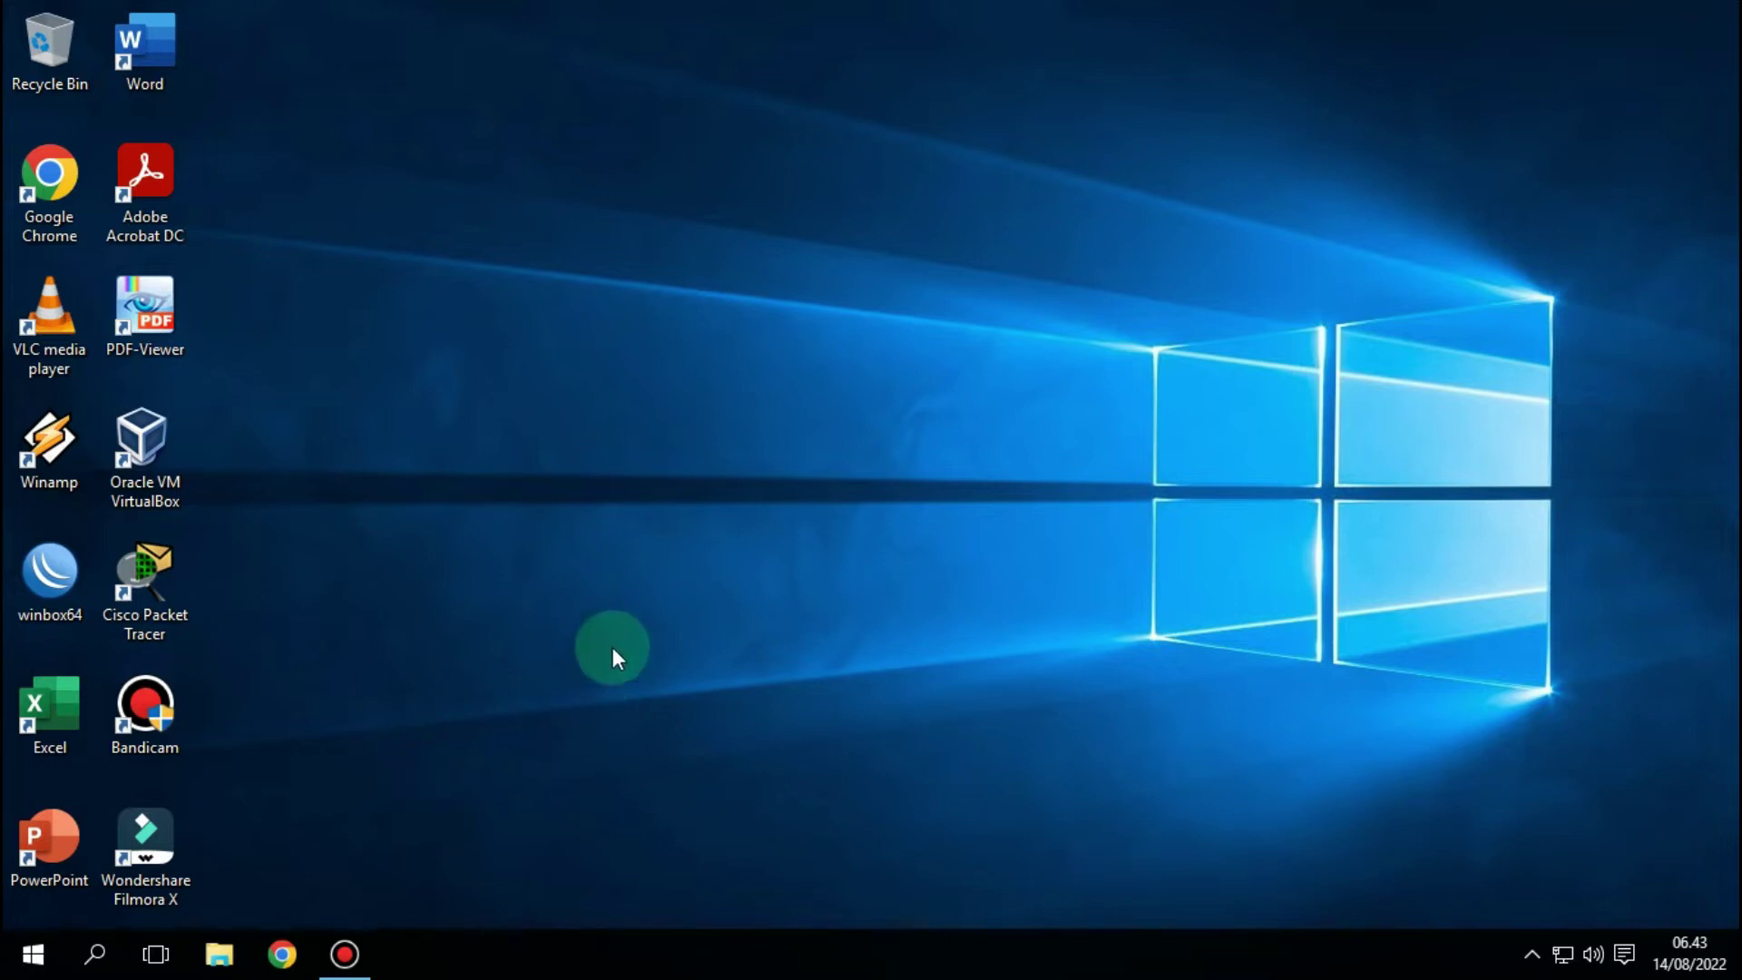
# - Load the router admin site at 192.168.0.1 in Google Chrome
pyautogui.click(283, 953)
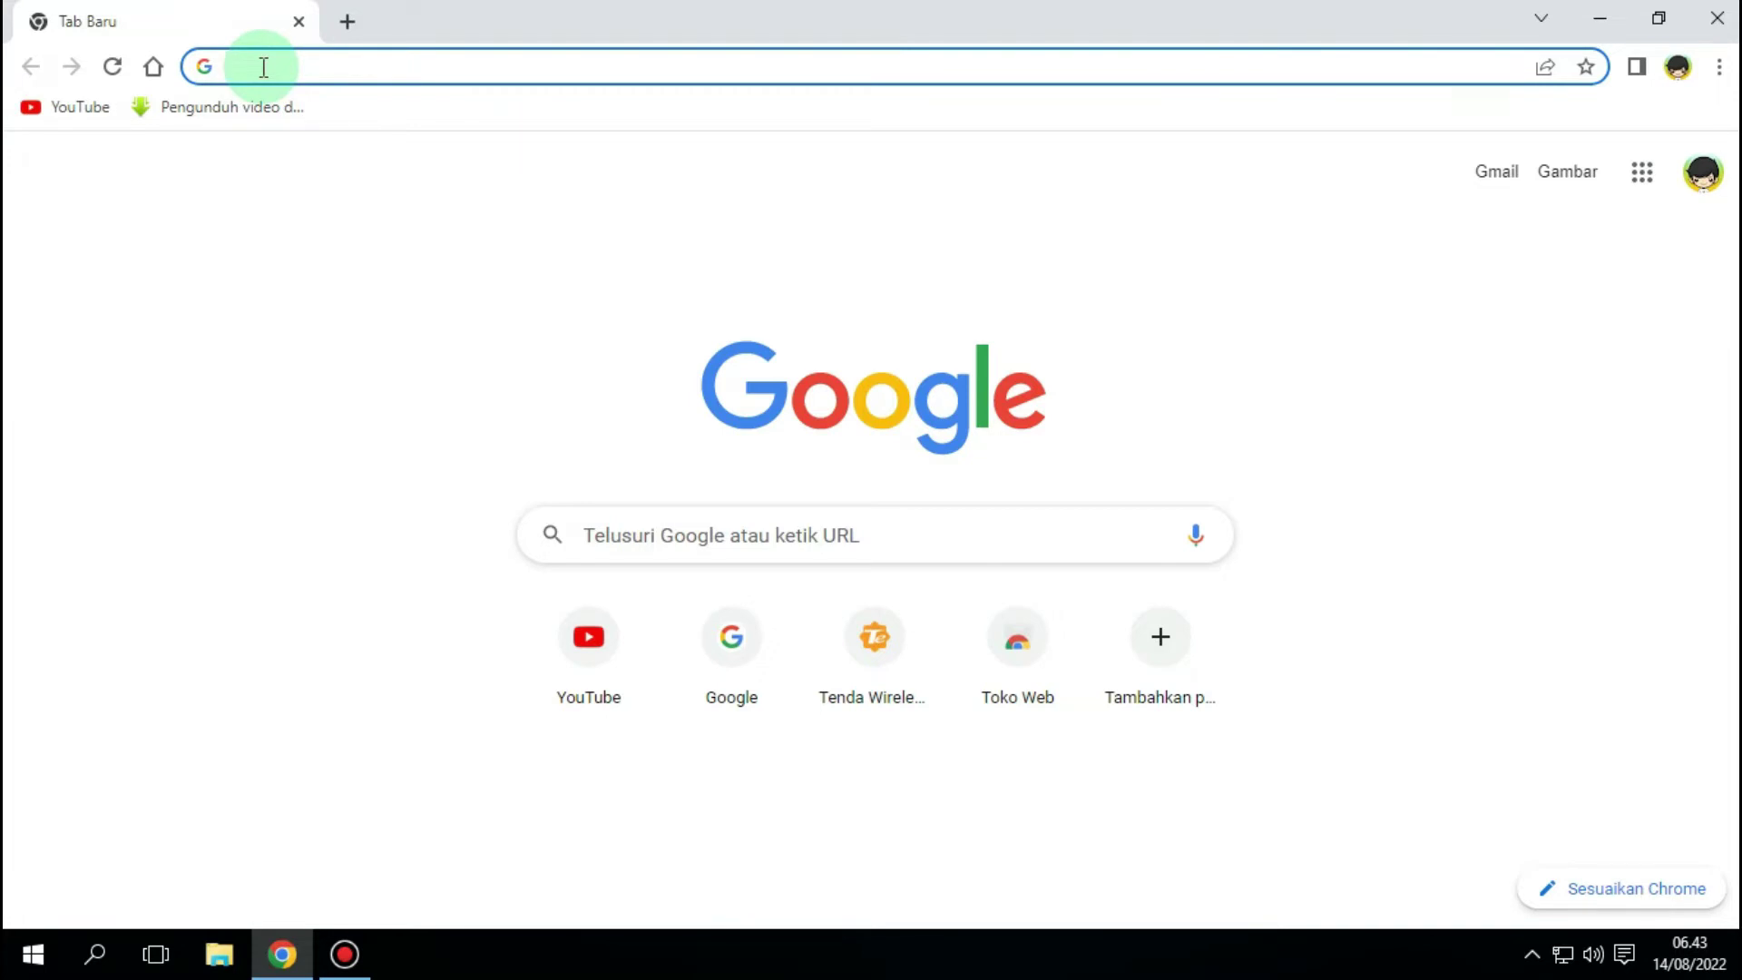
pyautogui.write('192.168.0.1')
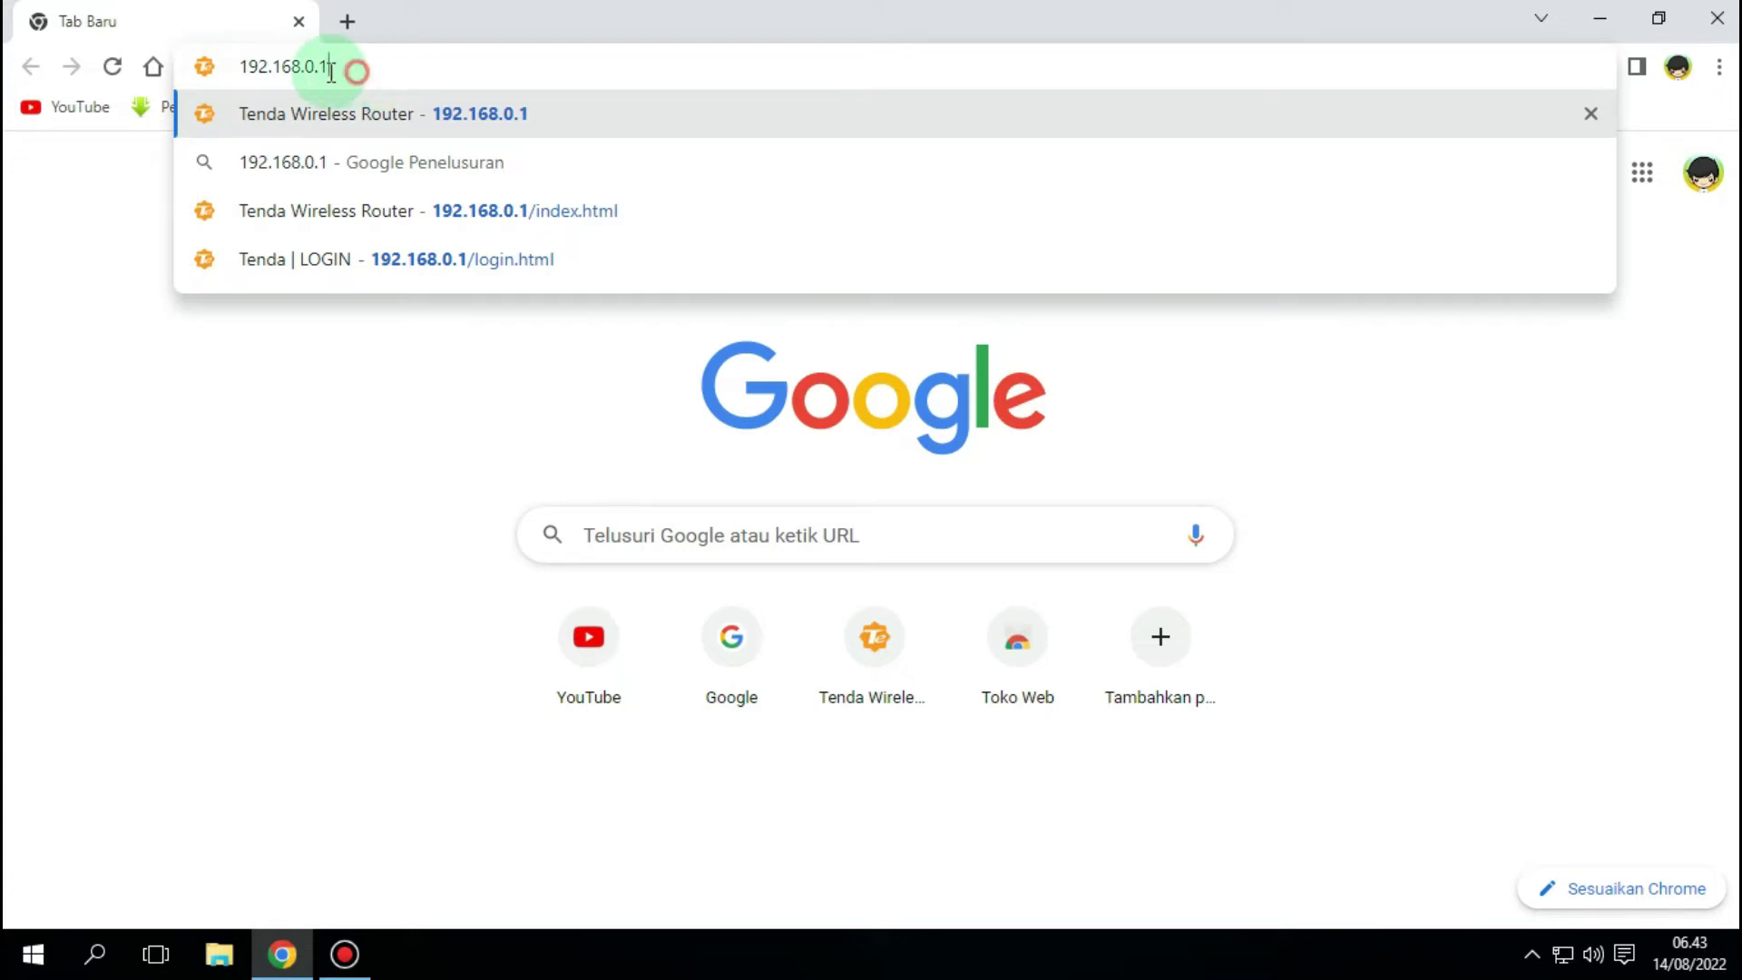
pyautogui.moveTo(351, 71); pyautogui.dragTo(233, 73)
pyautogui.click(343, 66)
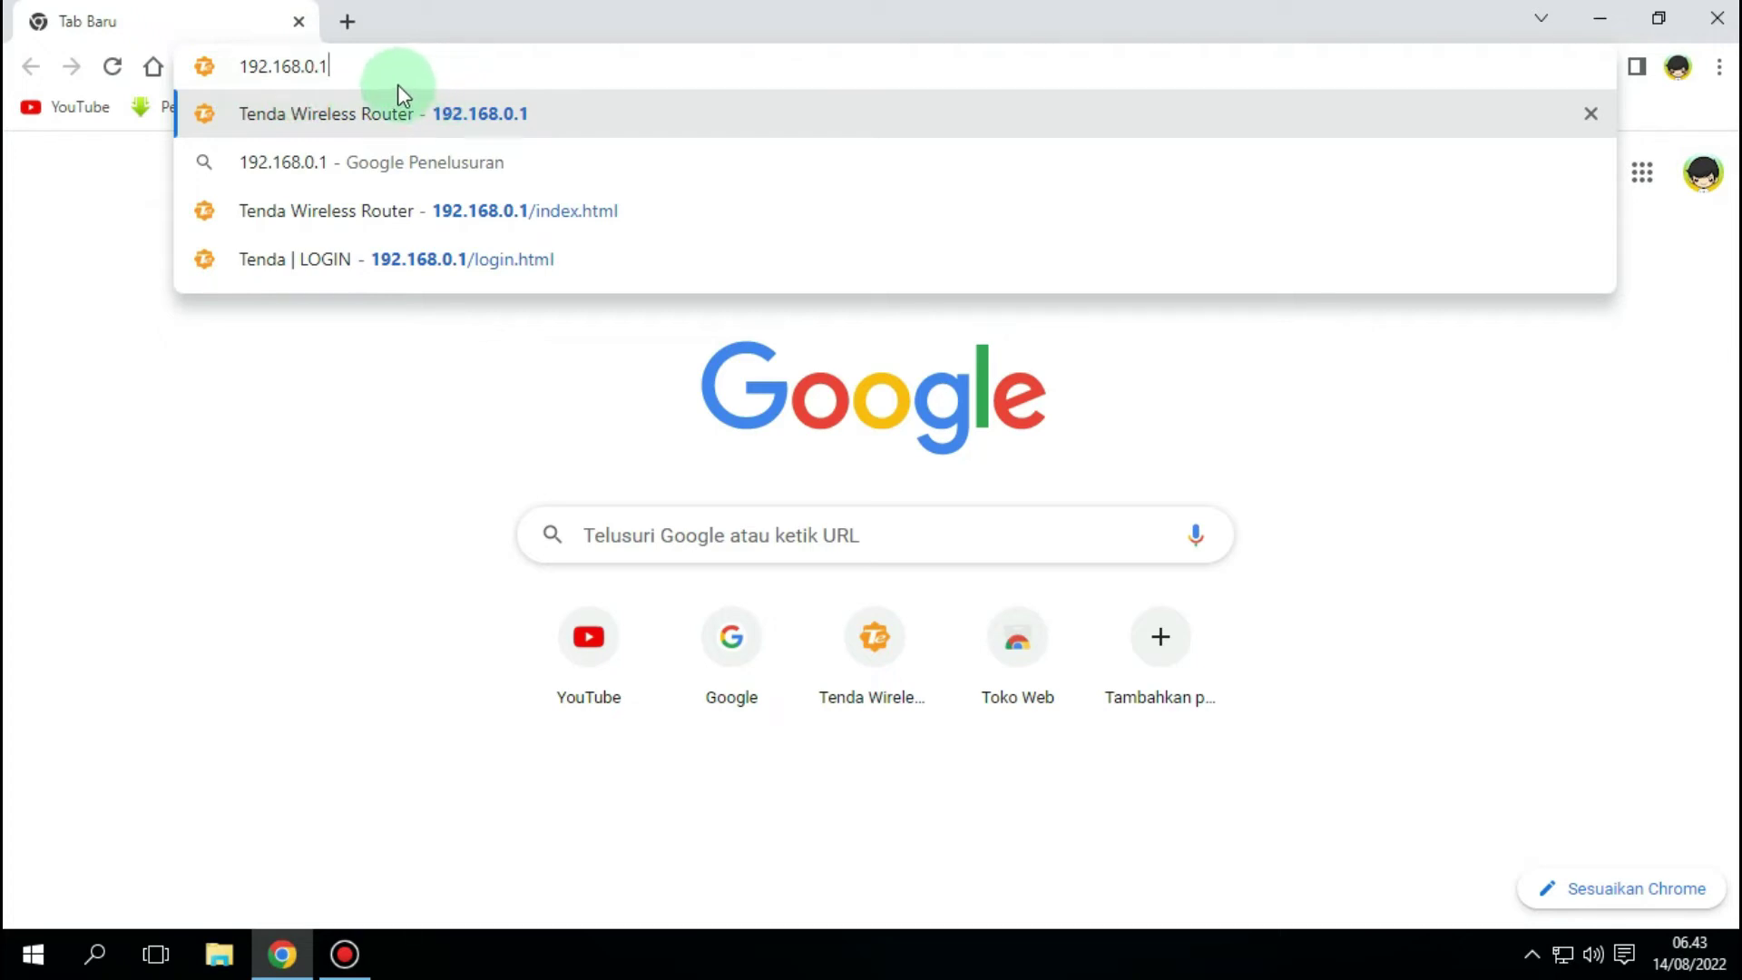
pyautogui.press('Return')
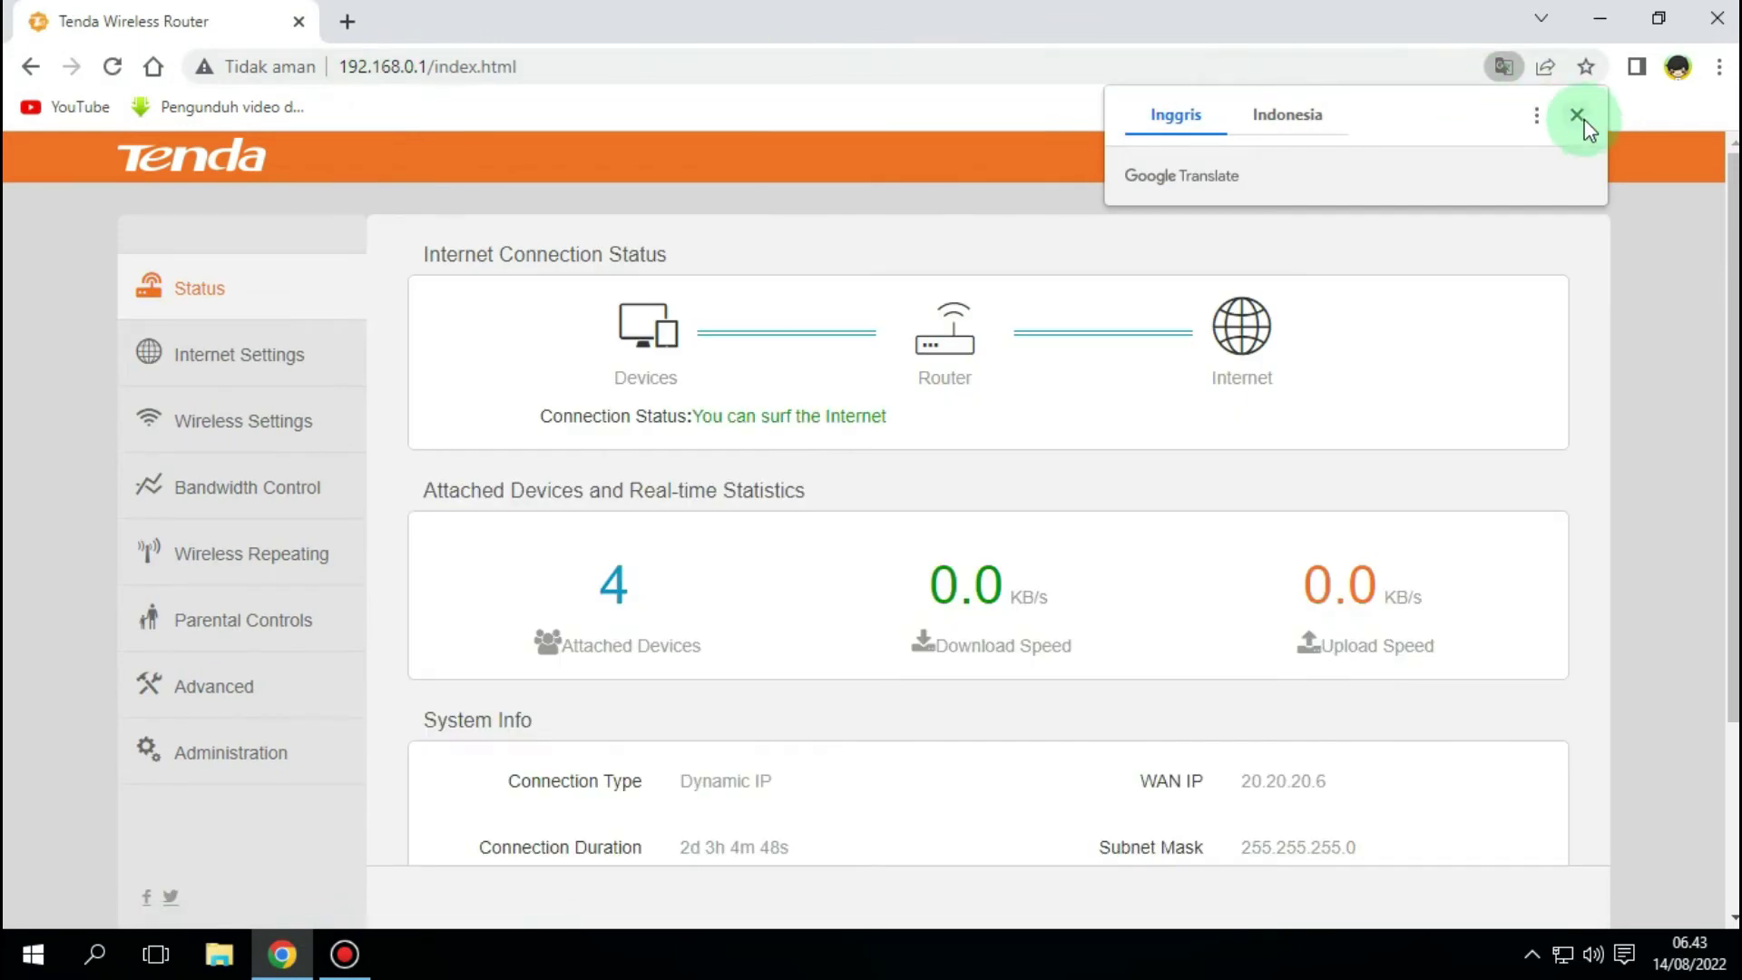
# - Close the Google Translate popup and scroll through the Status dashboard
pyautogui.click(1580, 120)
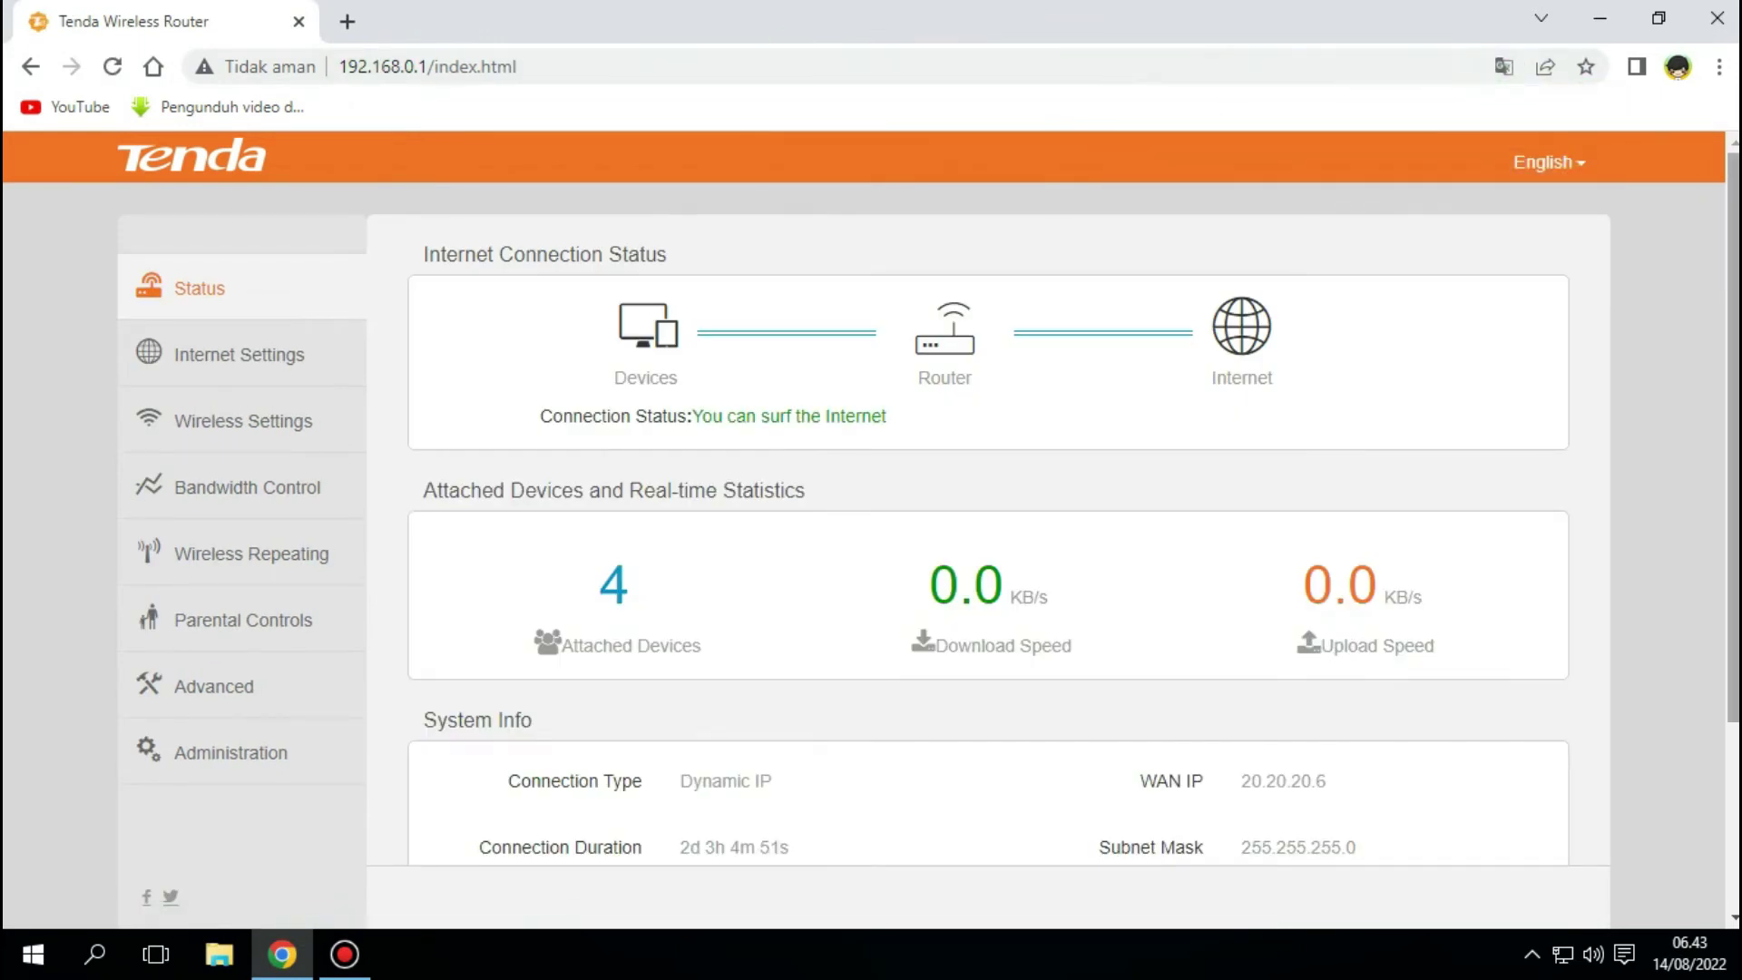
pyautogui.scroll(-3, 962, 329)
pyautogui.scroll(3, 962, 329)
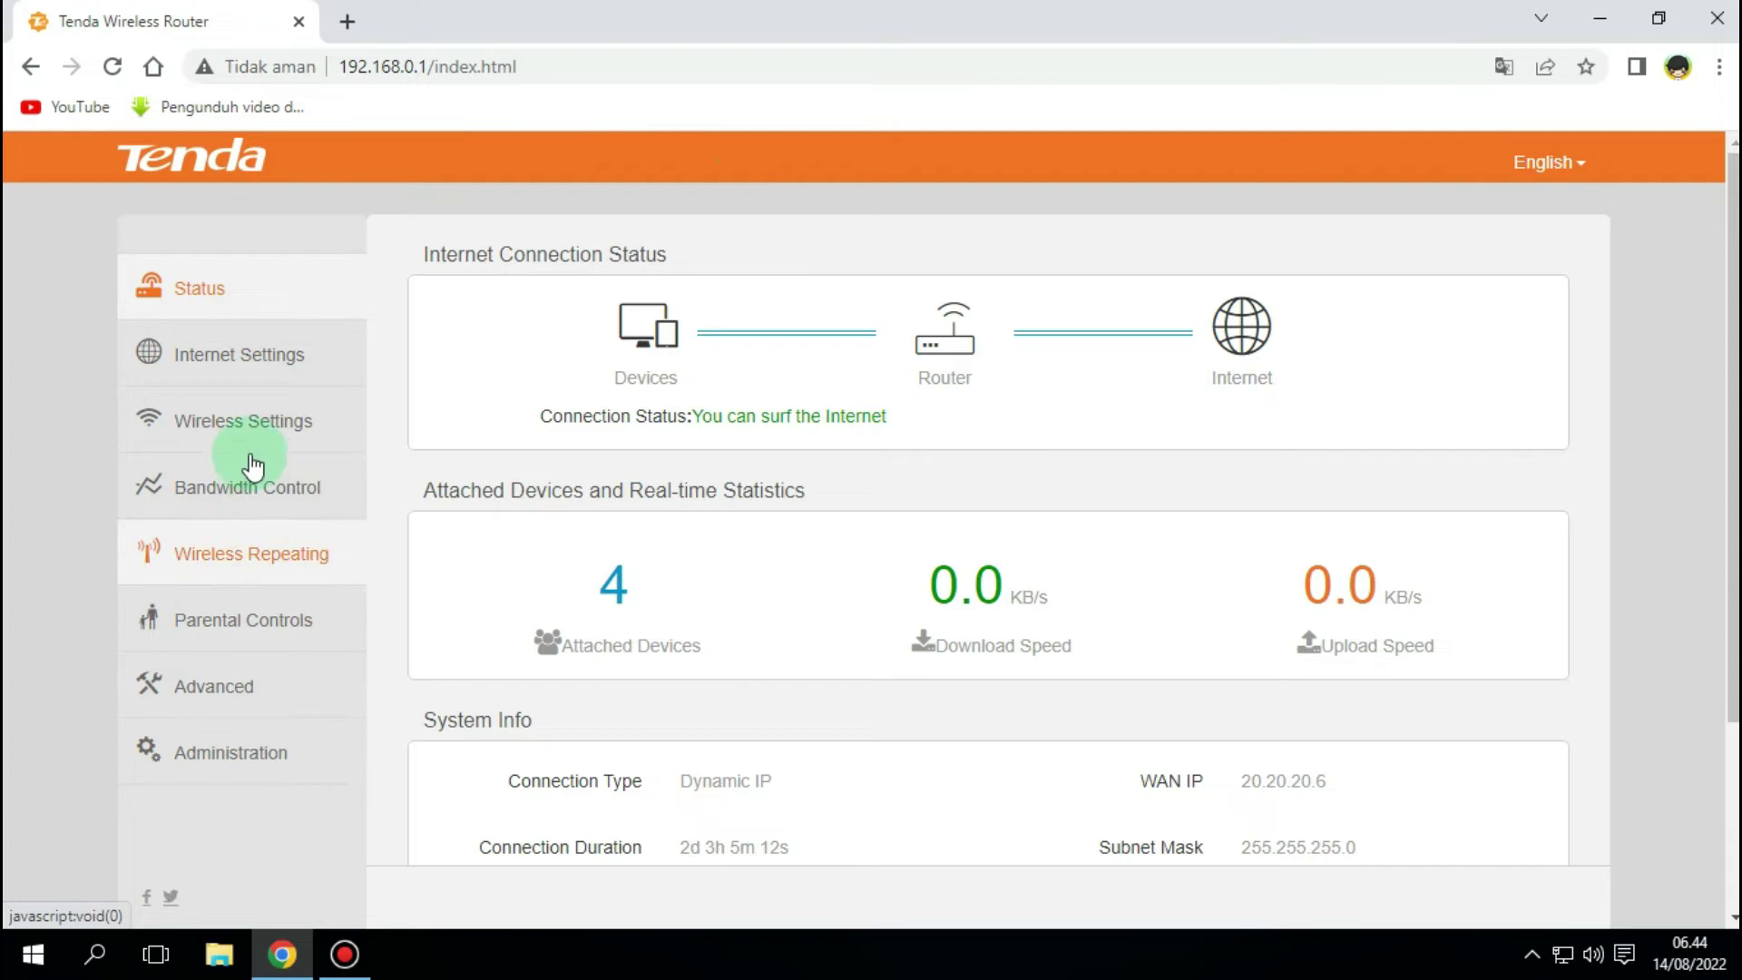
# - Go to the Administration page and focus the New Password field
pyautogui.click(232, 767)
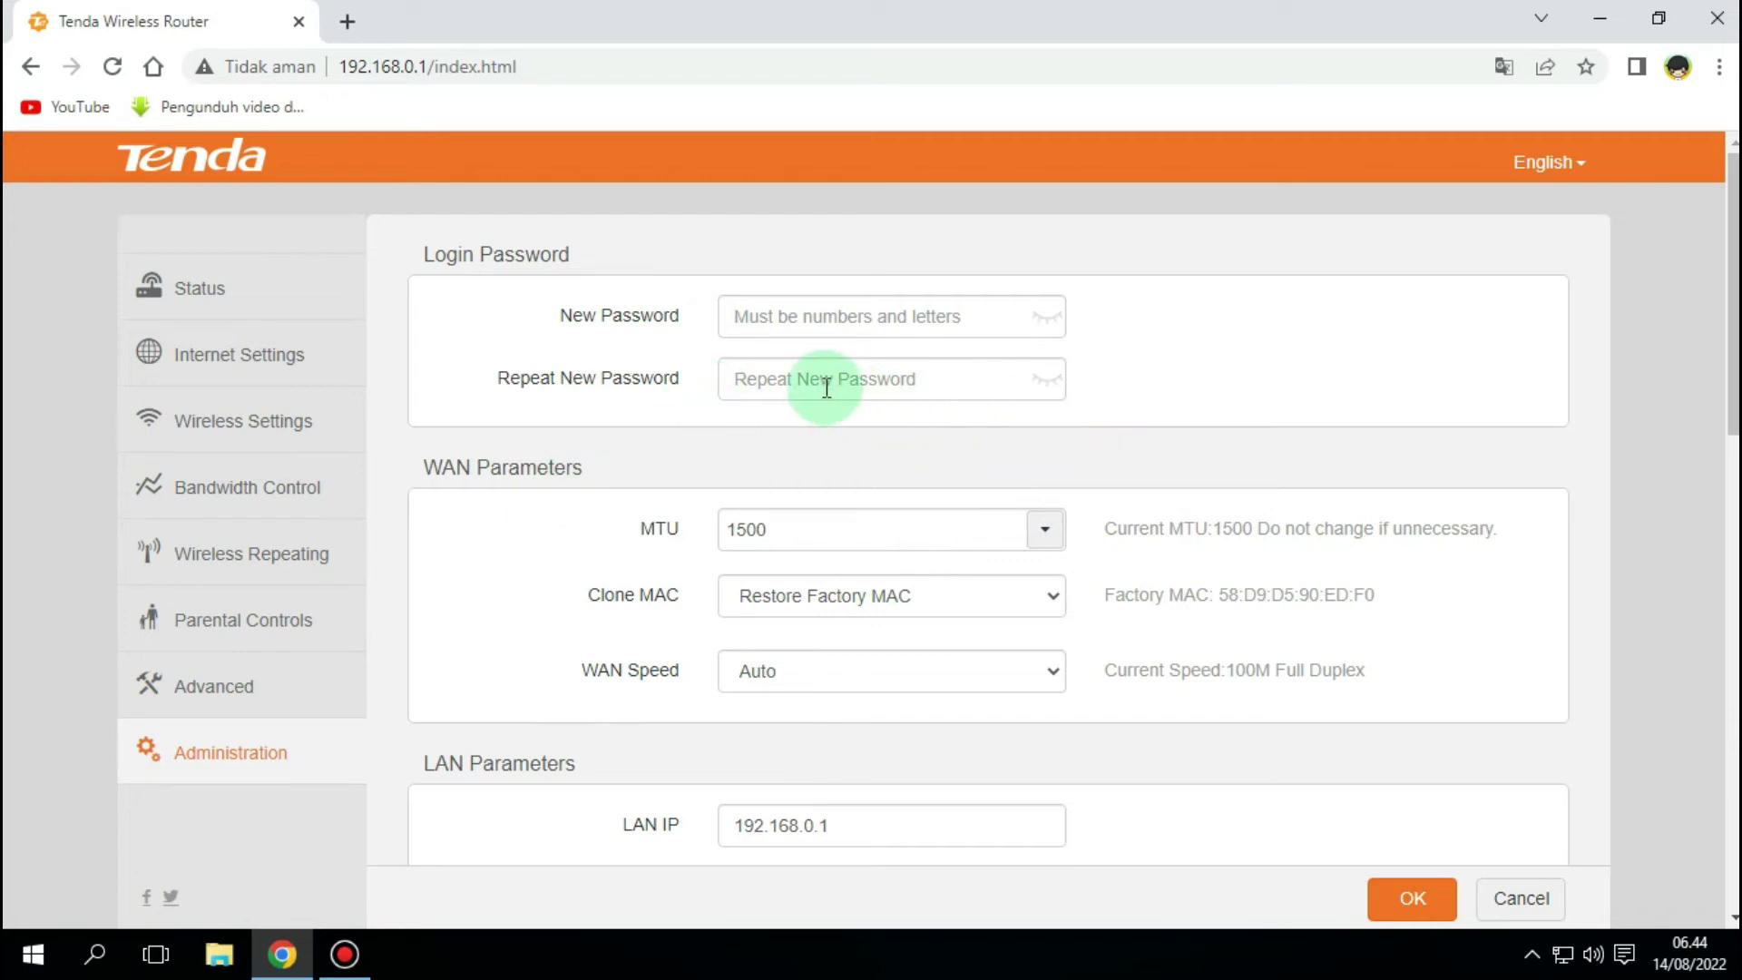
pyautogui.click(756, 319)
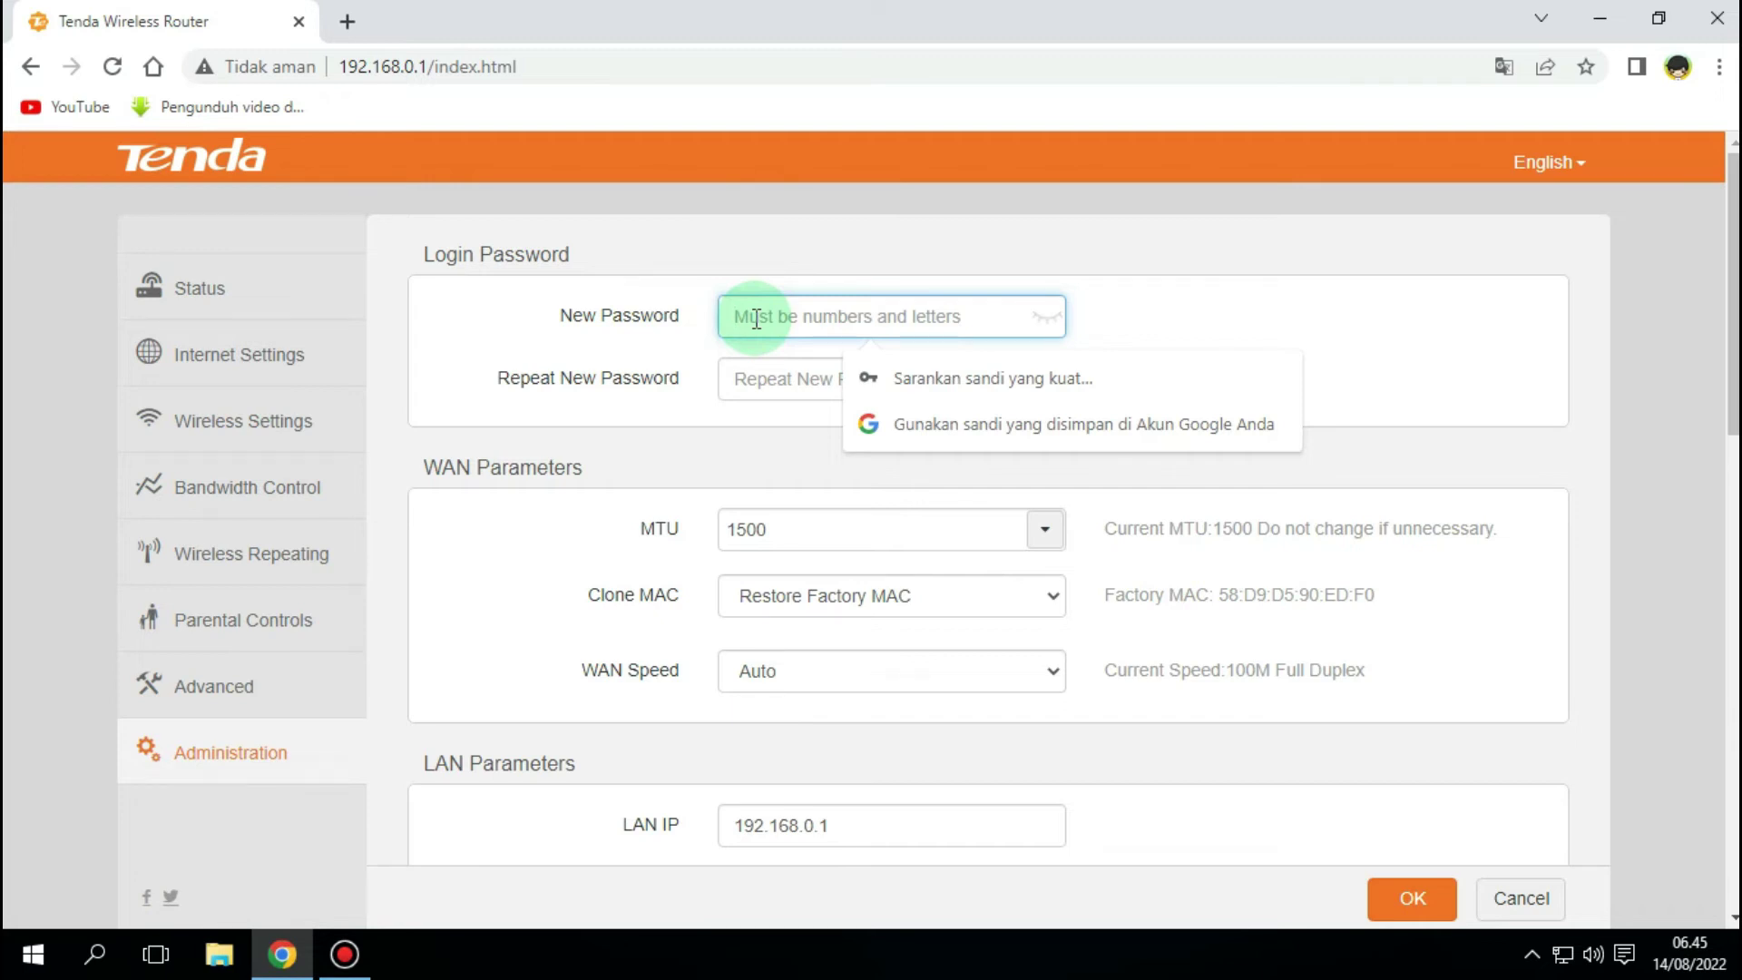
# - Enter the new login password in New Password and check it with the eye icon
pyautogui.write('•••')
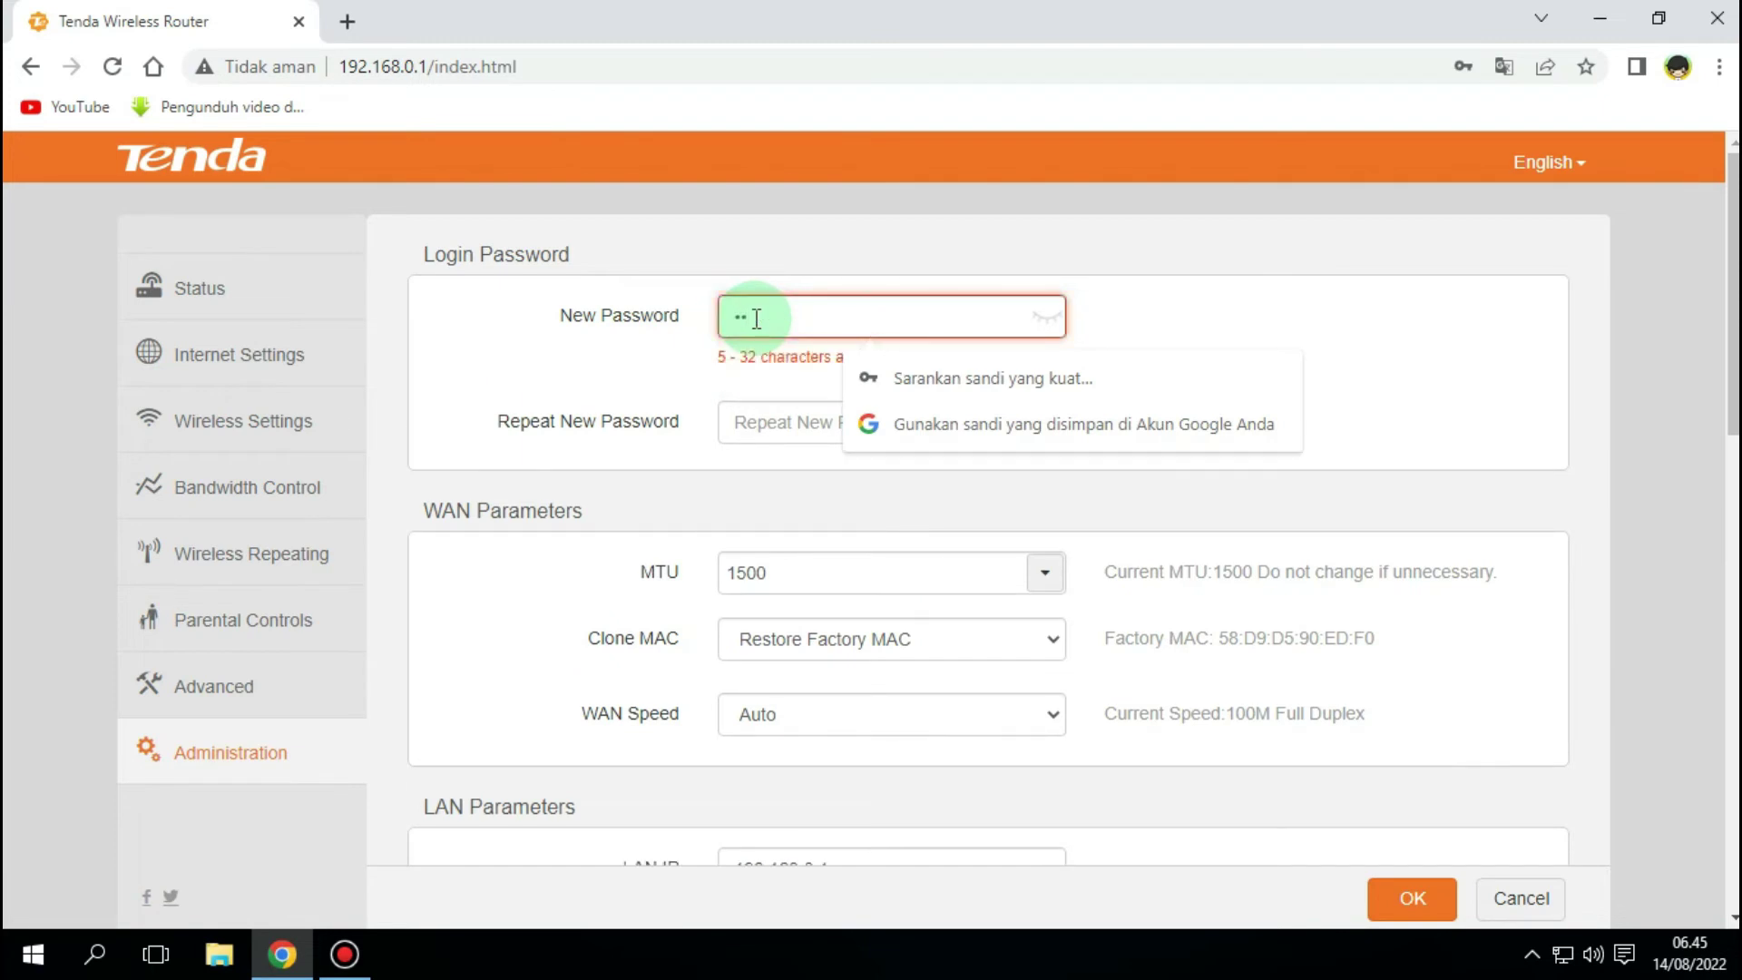
pyautogui.write('•')
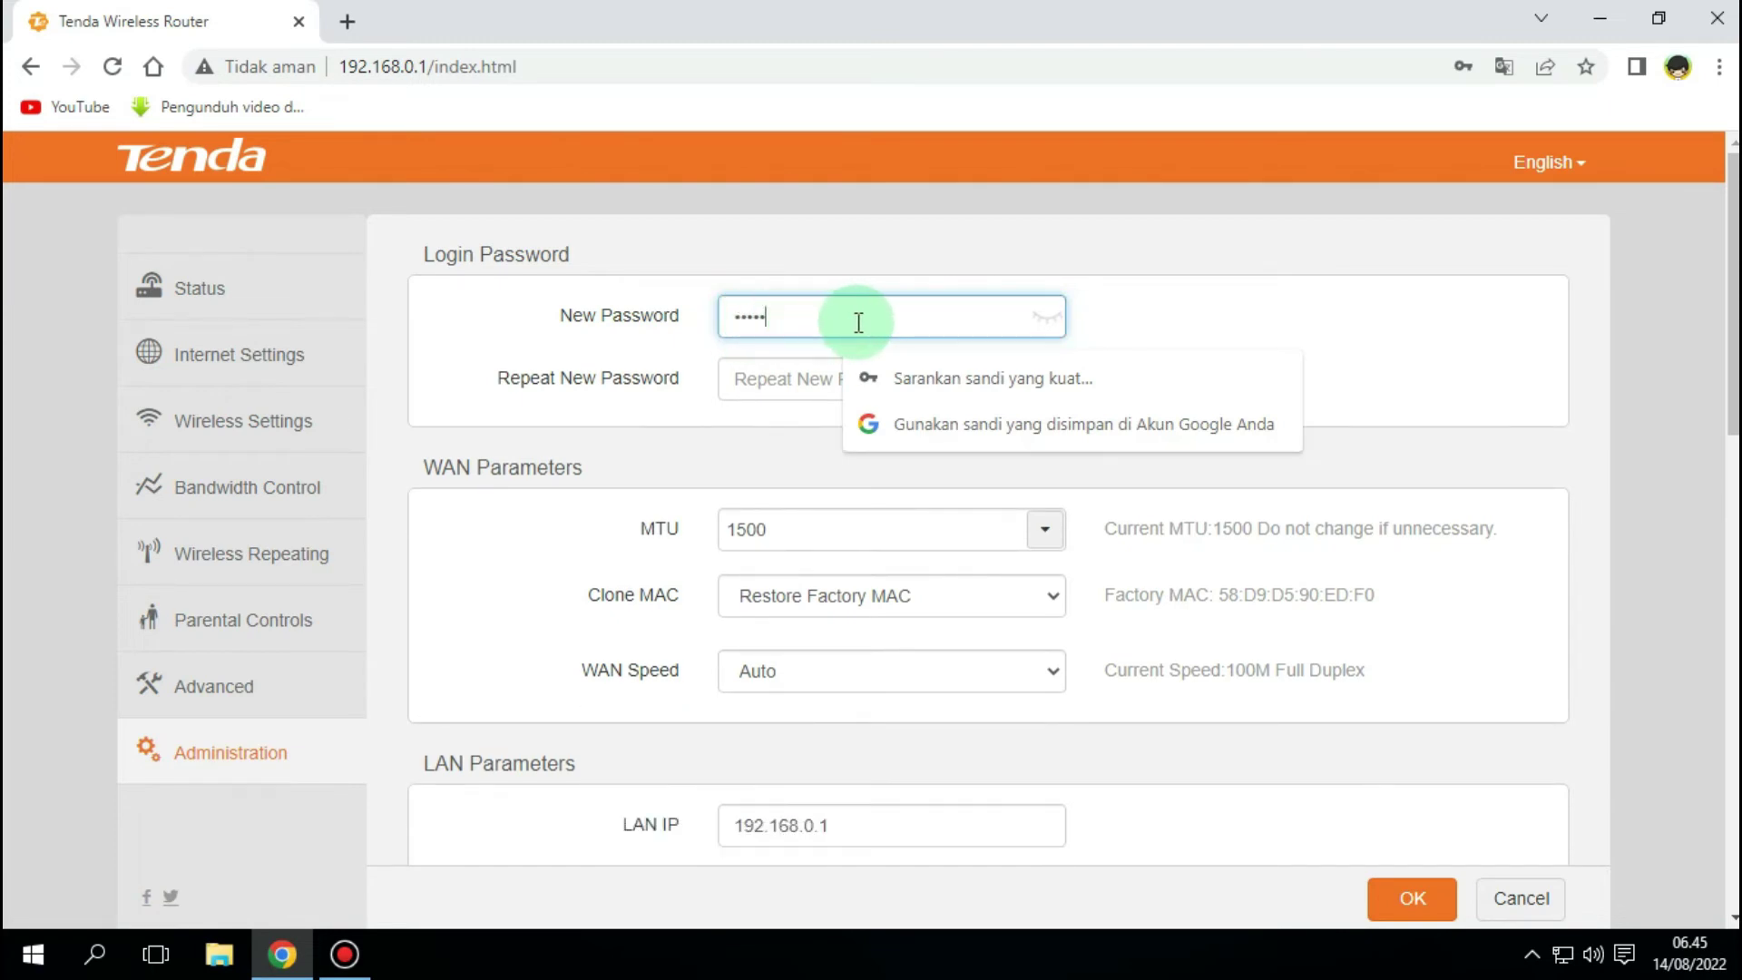
pyautogui.click(1048, 319)
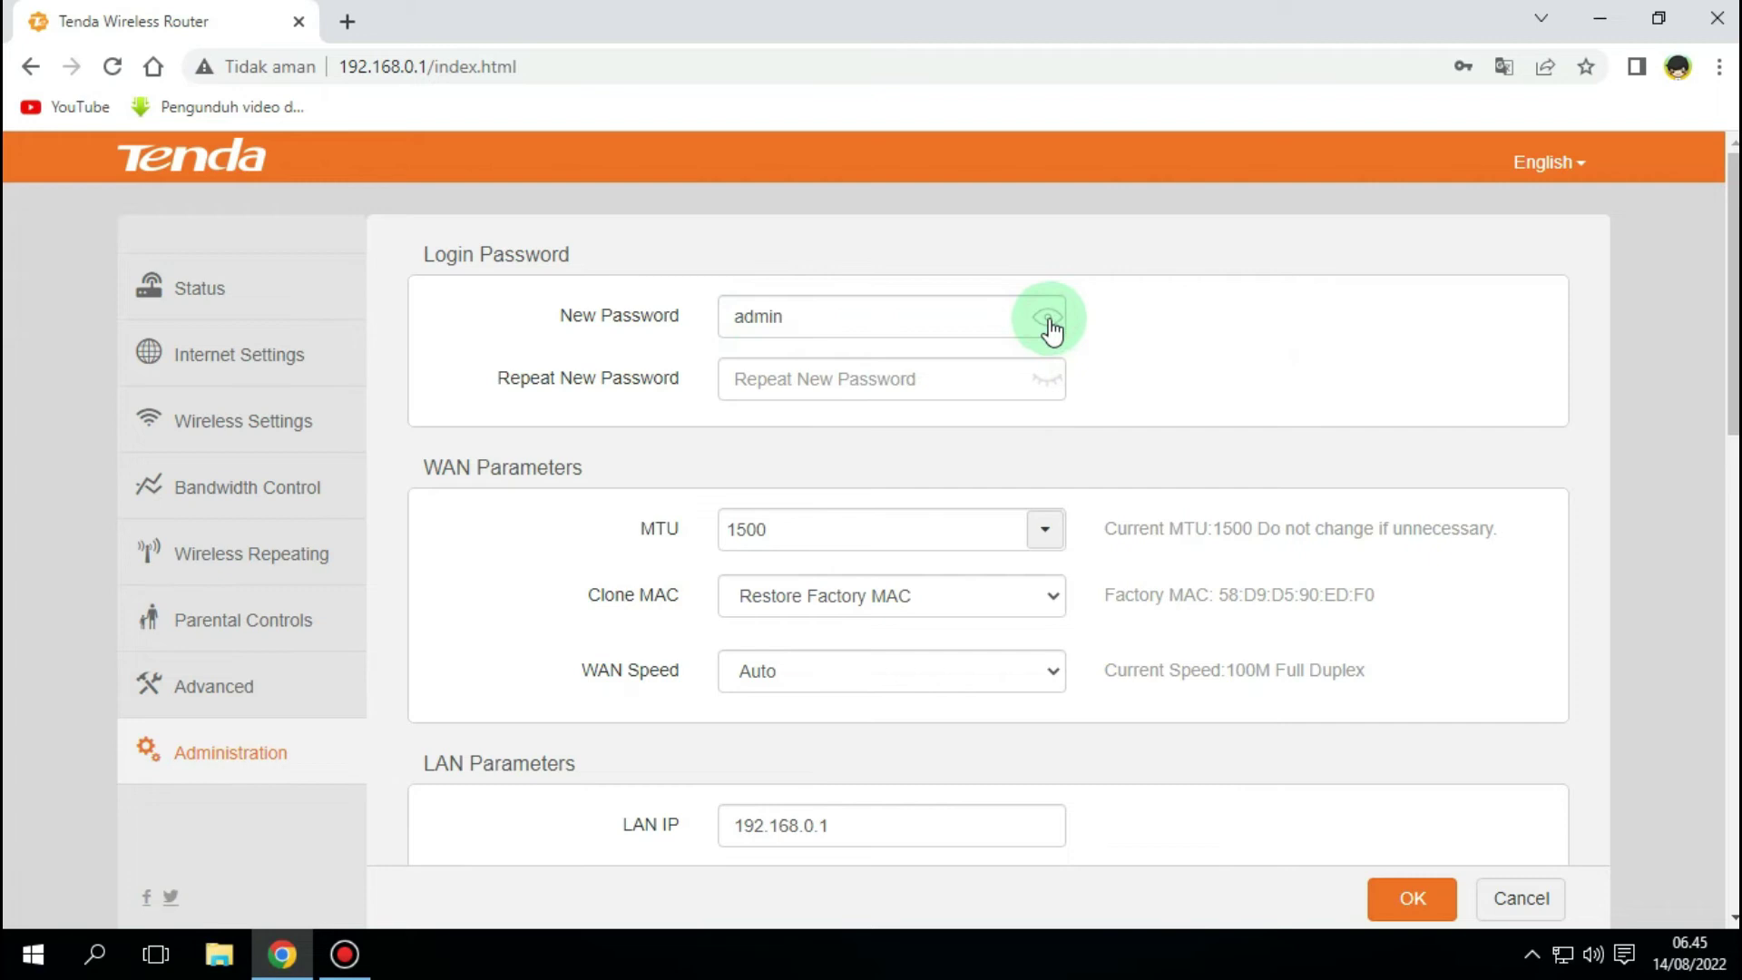
pyautogui.moveTo(815, 316); pyautogui.dragTo(707, 314)
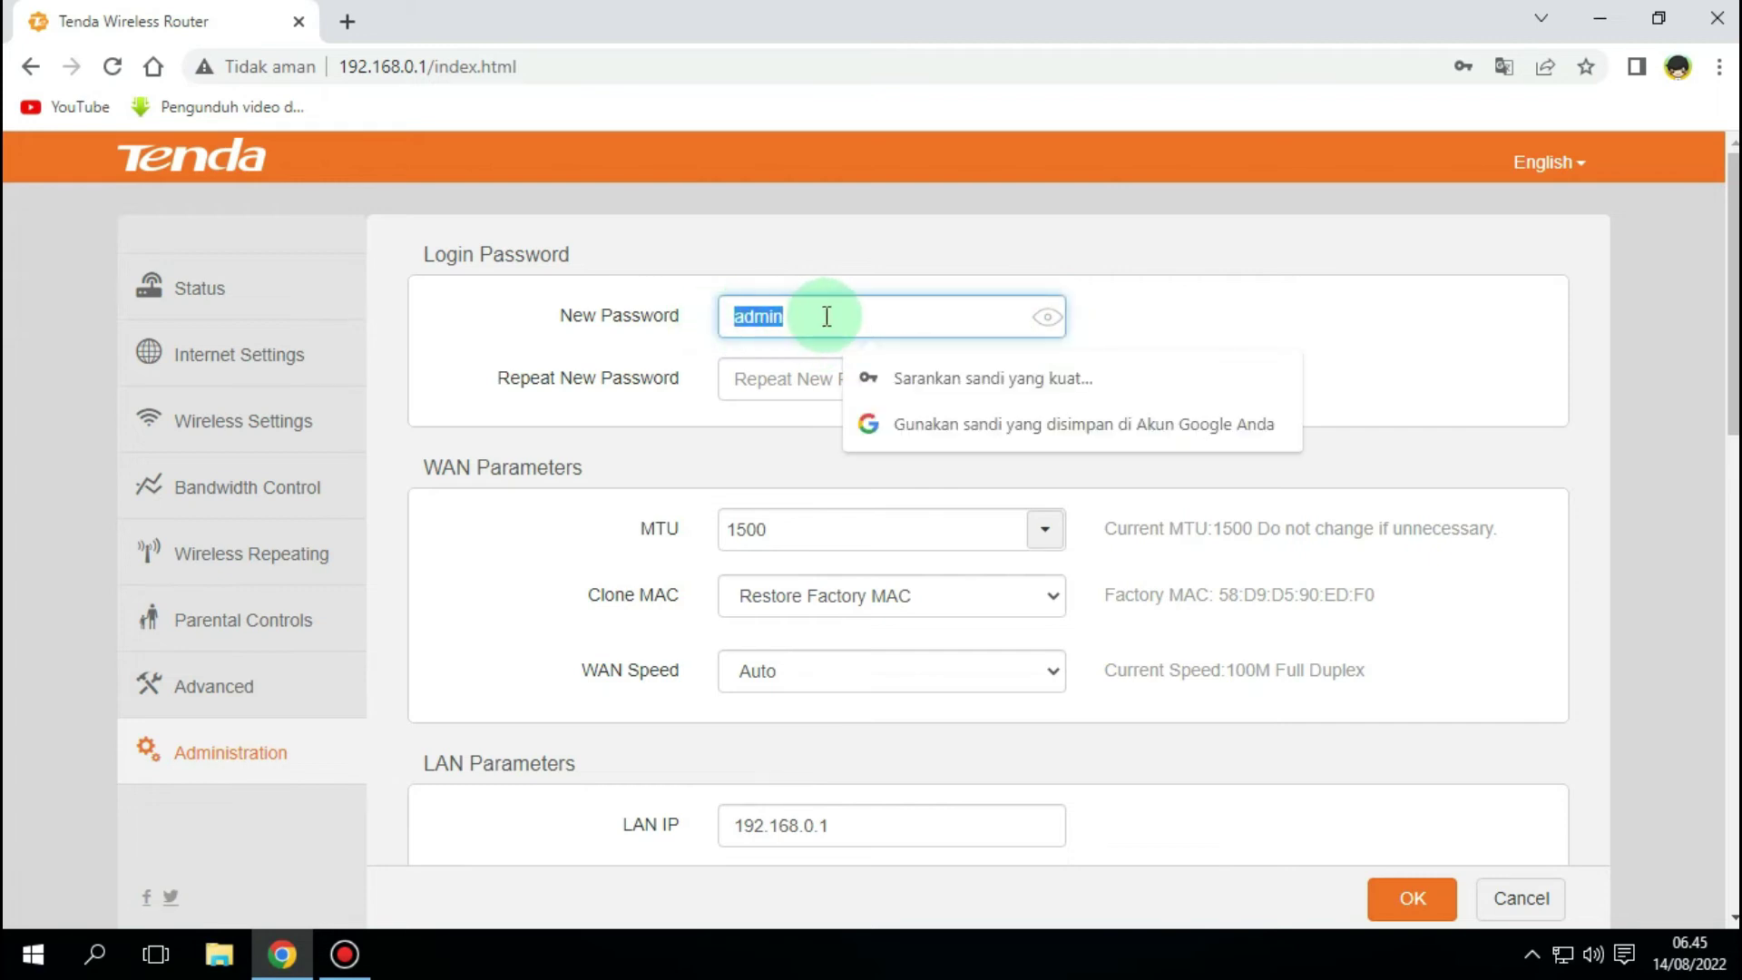
pyautogui.click(1048, 318)
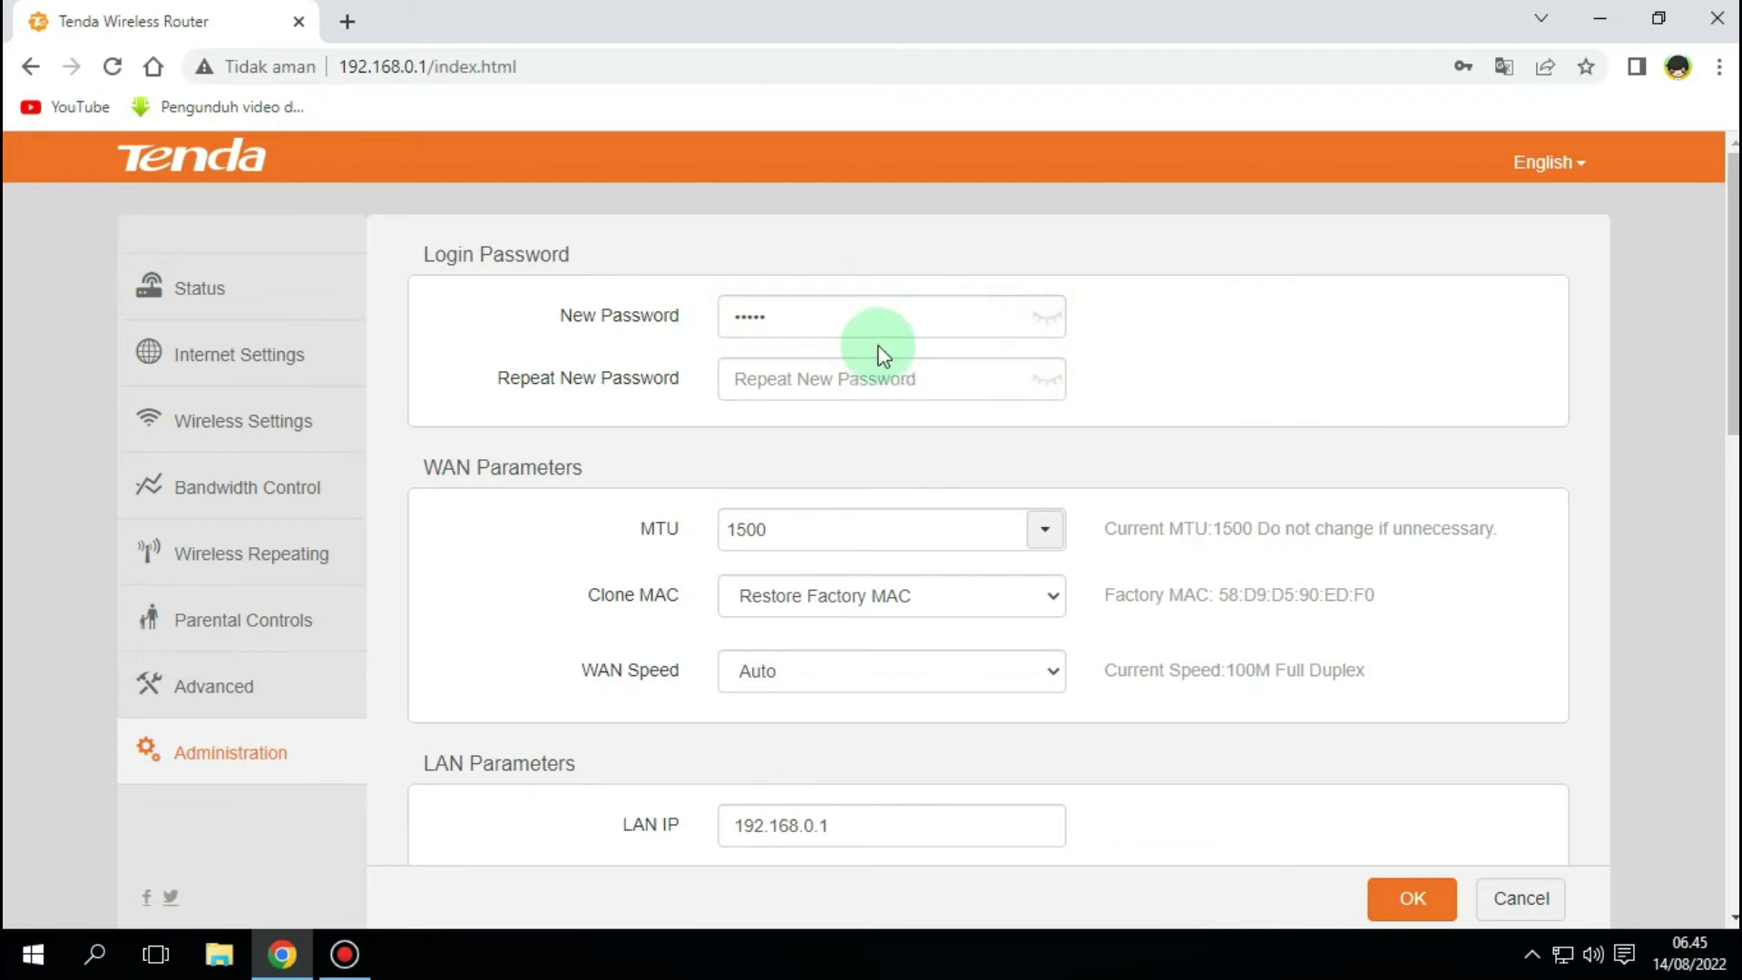
pyautogui.click(762, 378)
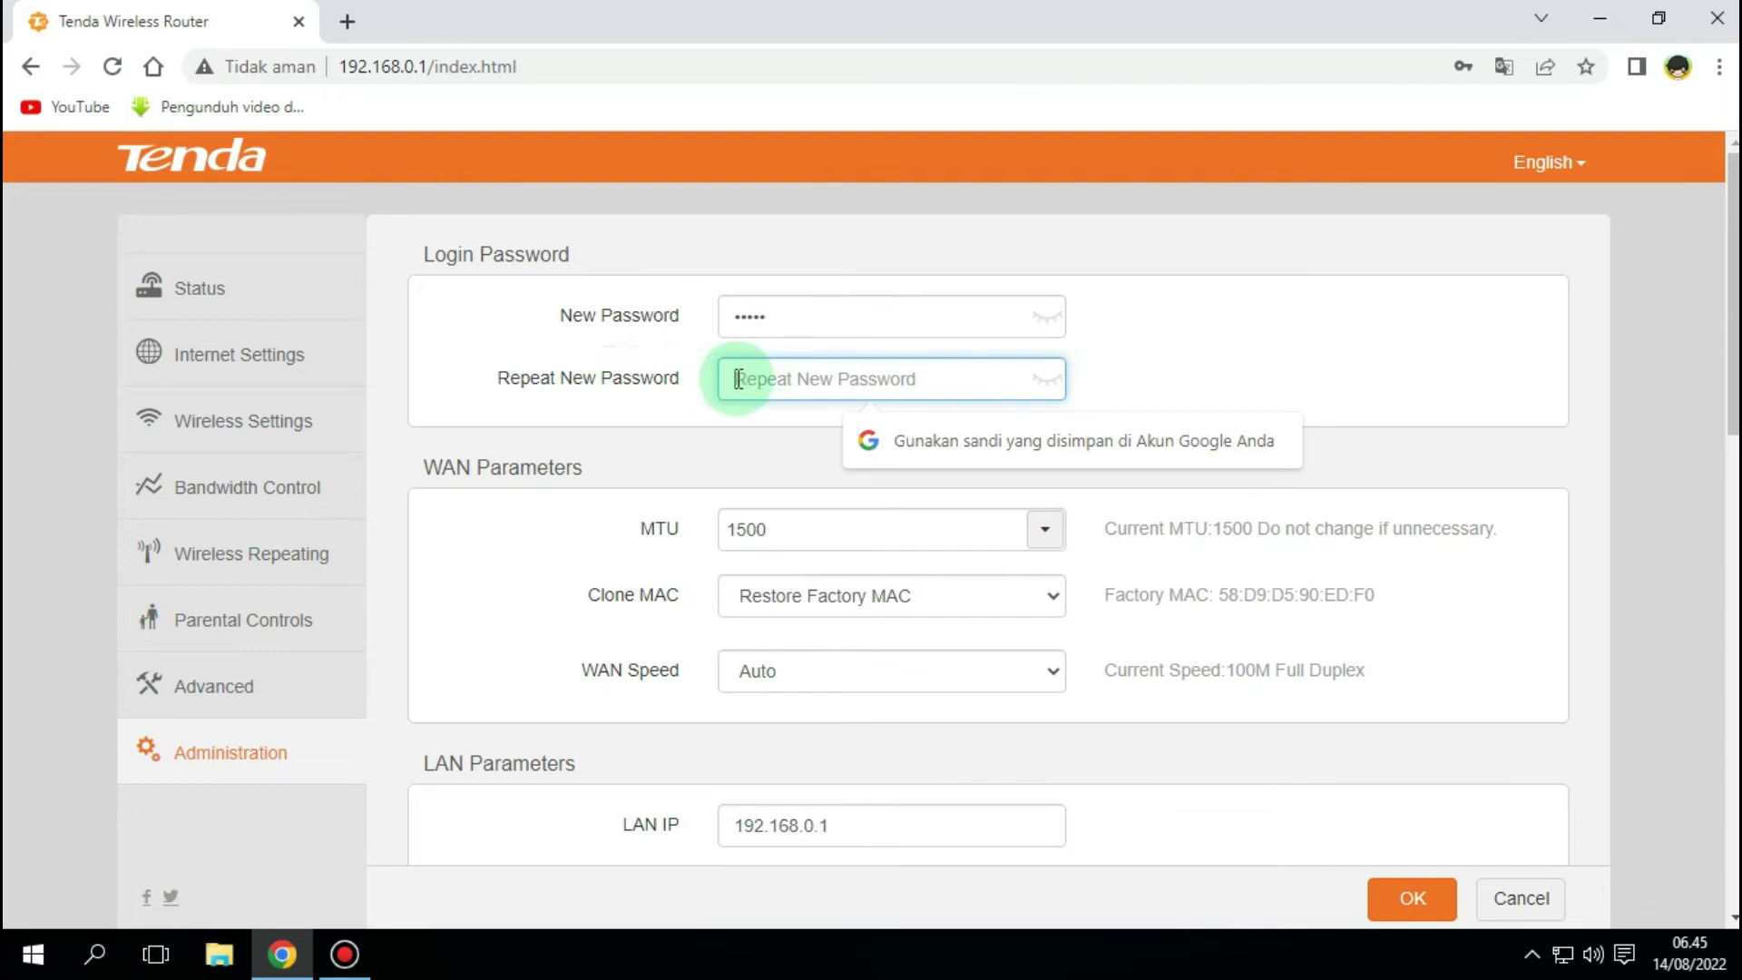
pyautogui.moveTo(789, 313); pyautogui.dragTo(700, 328)
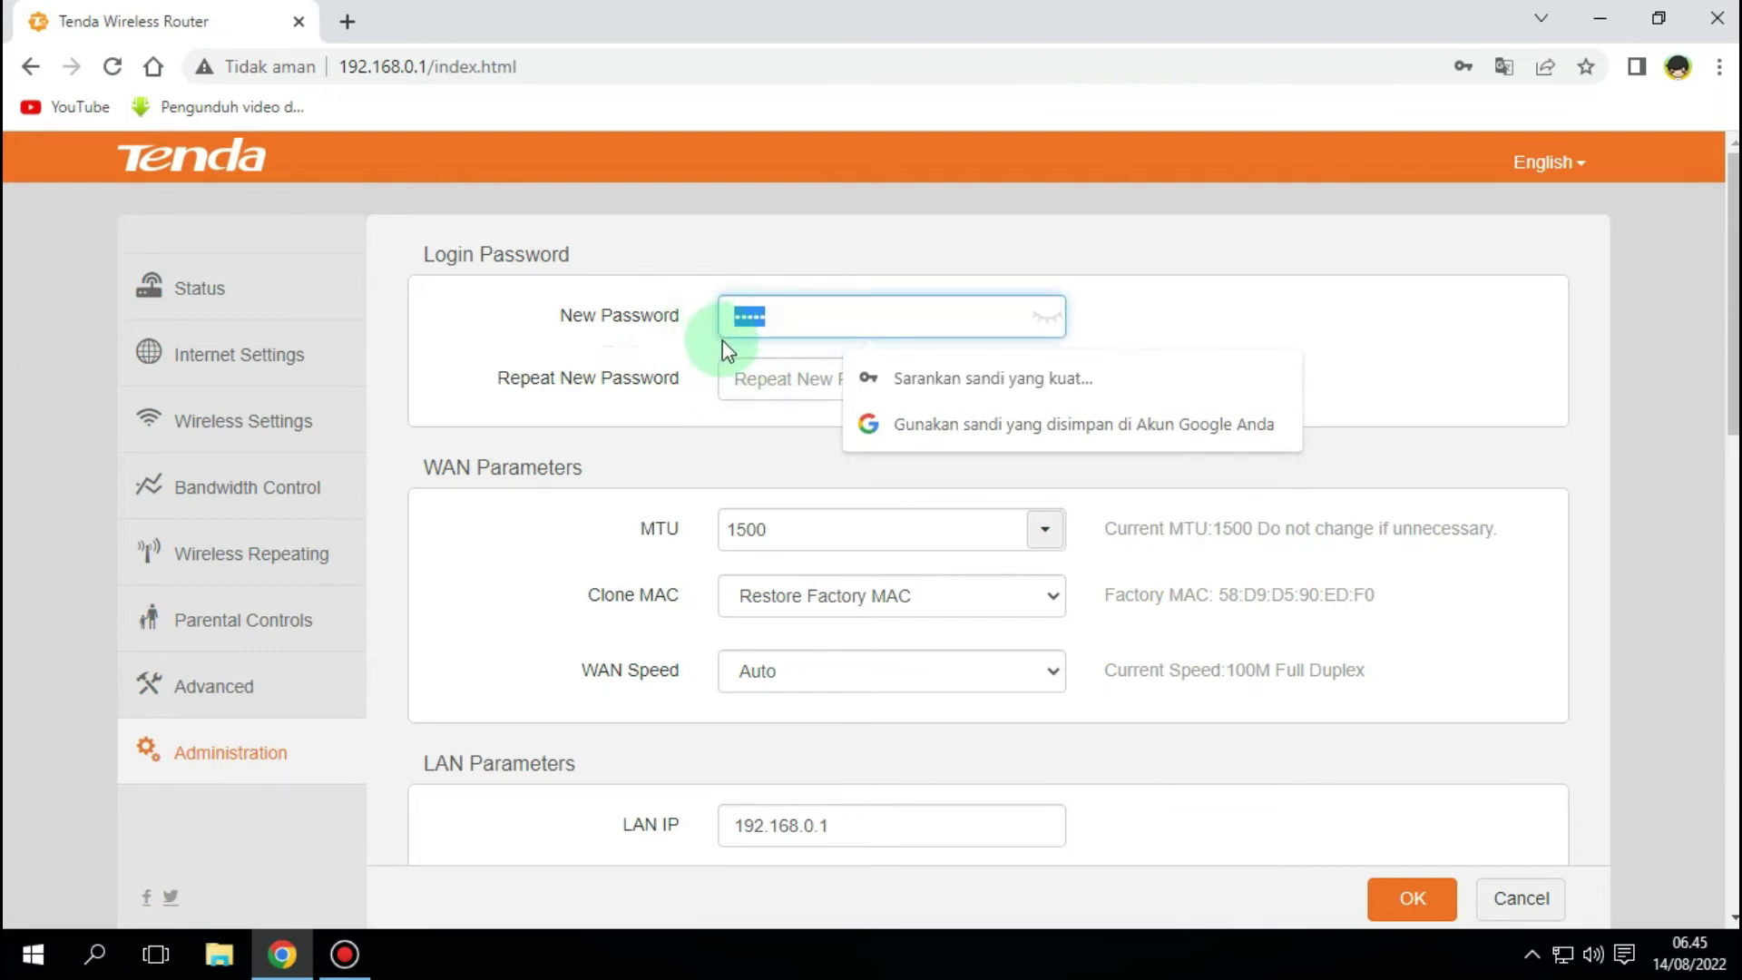
# - Repeat the new password in Repeat New Password, compare both, and save with OK
pyautogui.click(740, 378)
pyautogui.write('•••••')
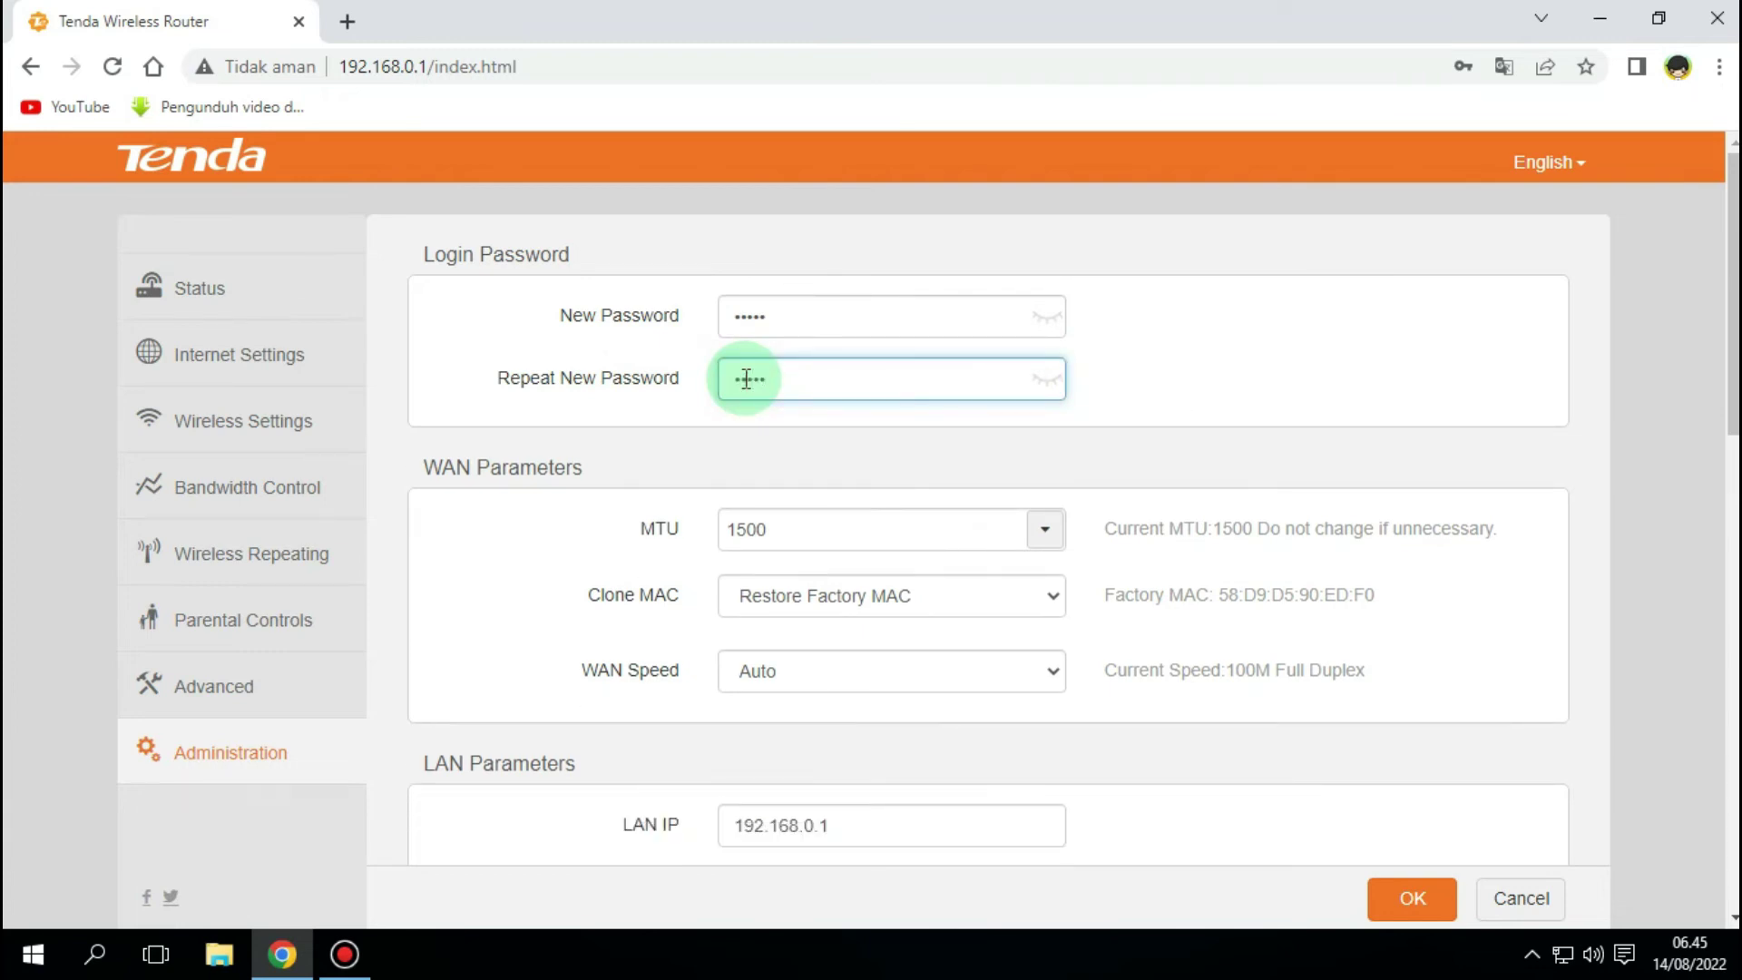
pyautogui.click(1040, 381)
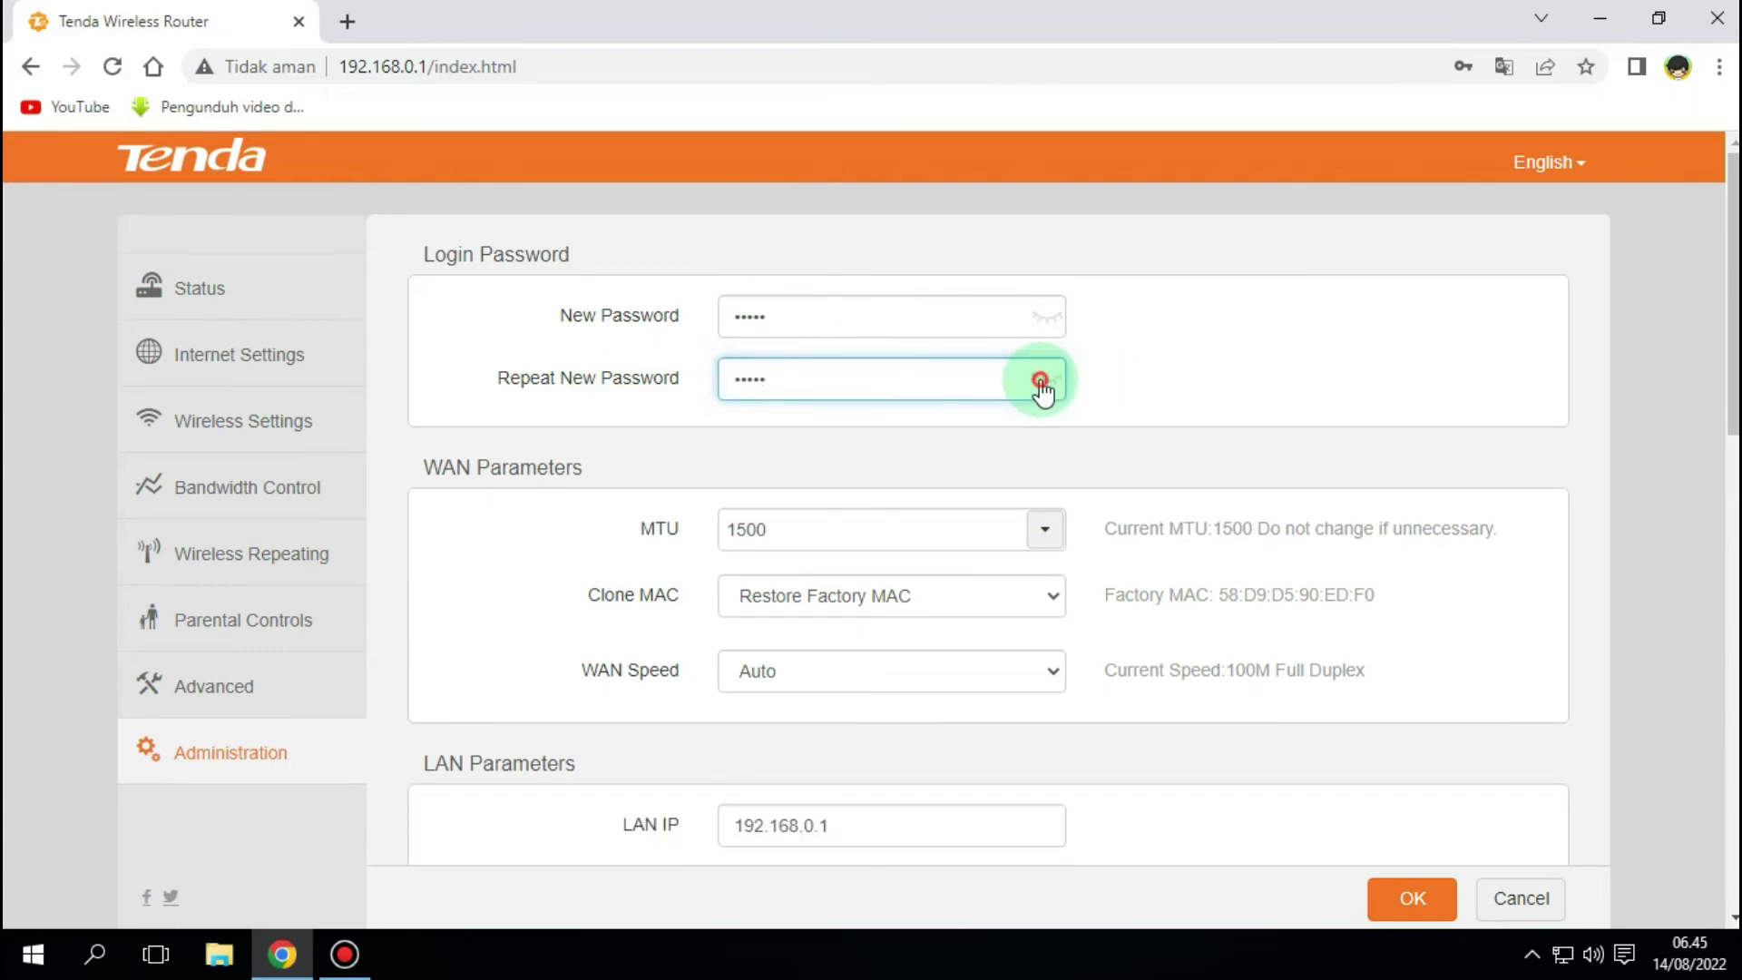
pyautogui.moveTo(792, 379); pyautogui.dragTo(712, 394)
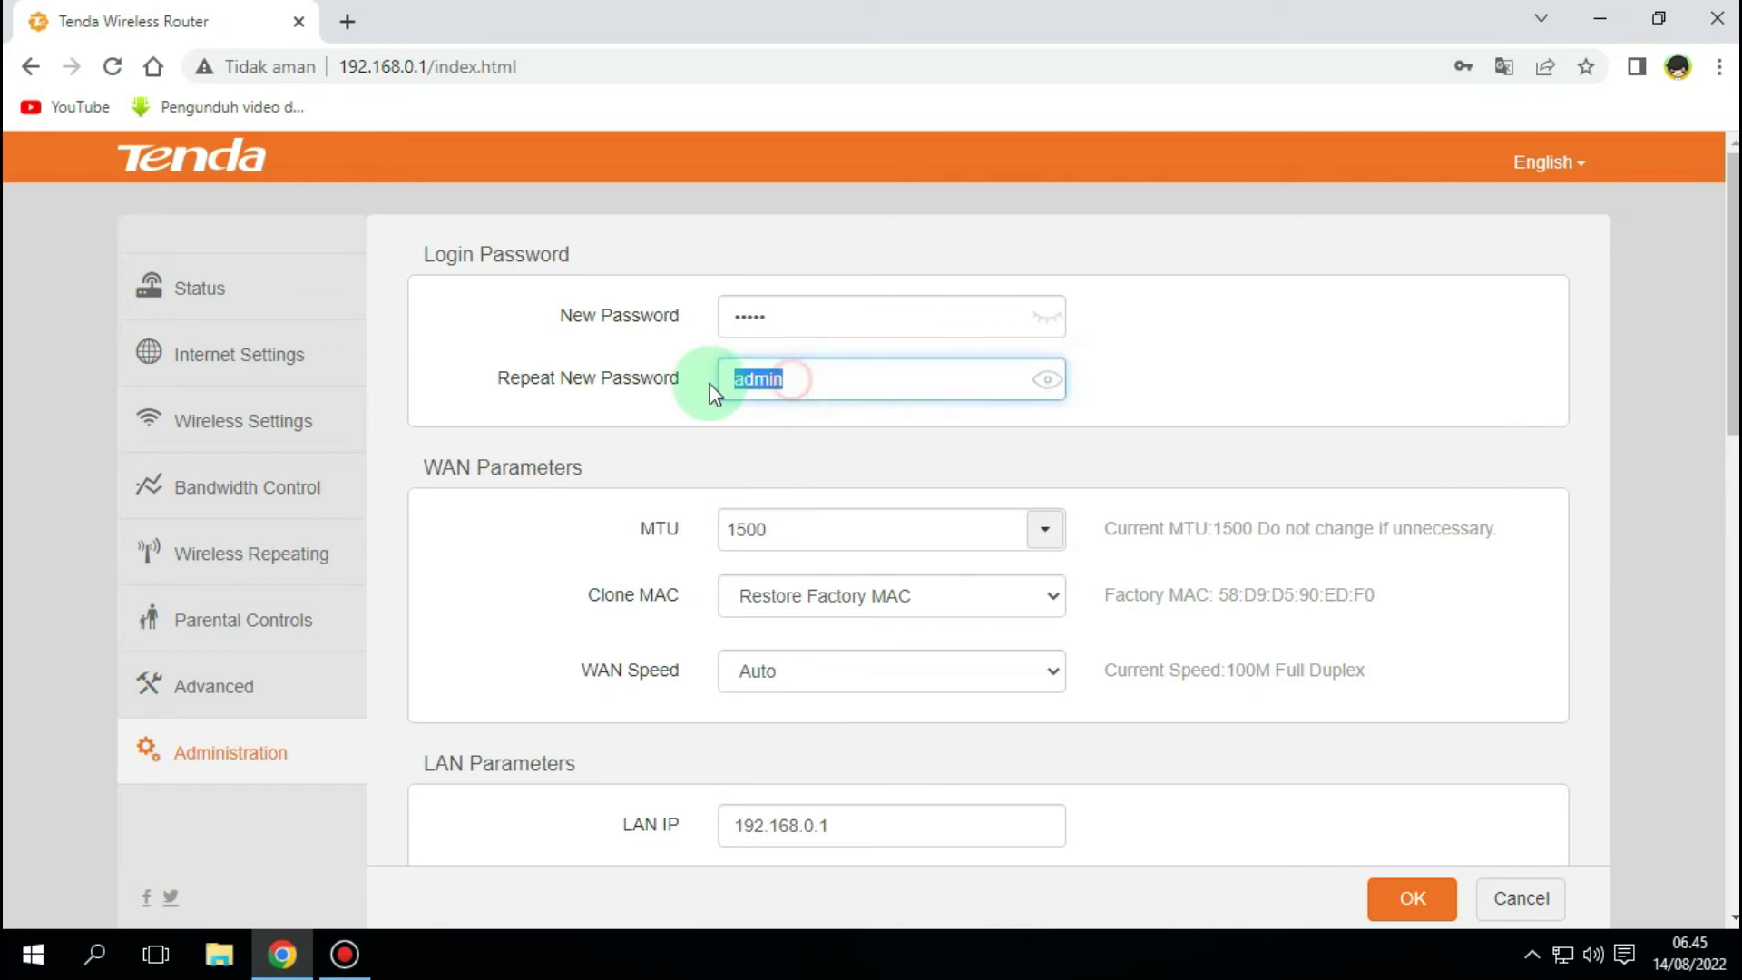
pyautogui.click(1046, 316)
pyautogui.click(1046, 318)
pyautogui.click(1045, 381)
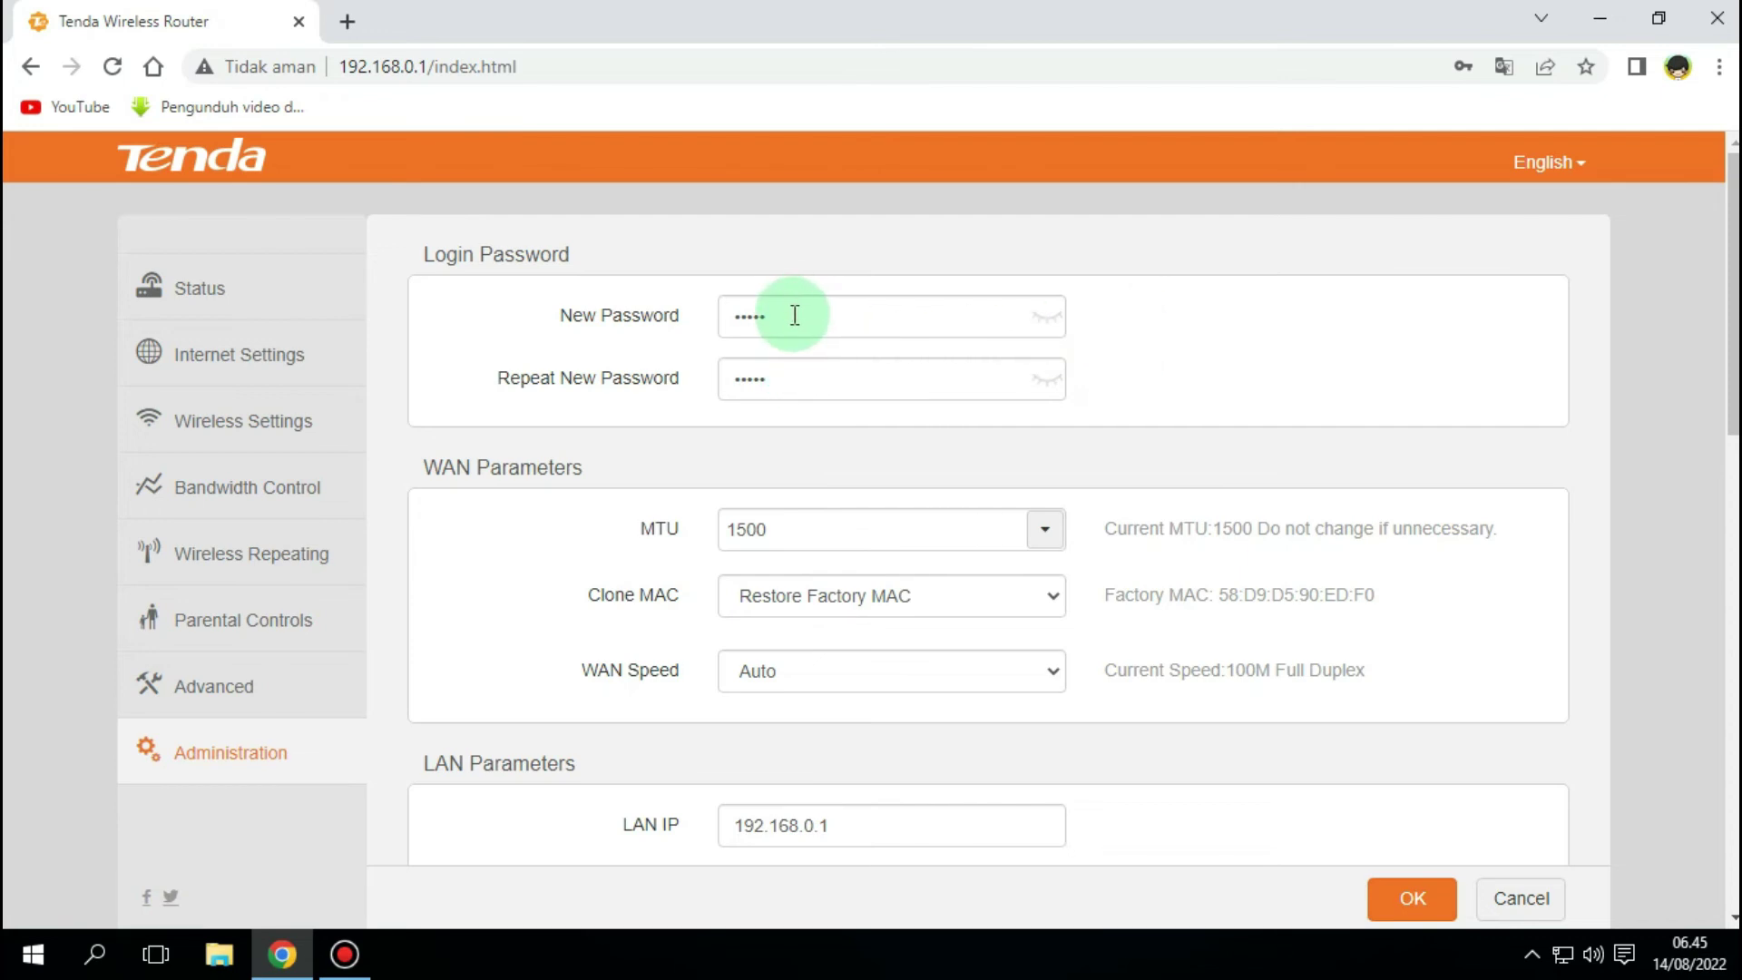
pyautogui.moveTo(1733, 399); pyautogui.dragTo(1729, 556)
pyautogui.click(1413, 899)
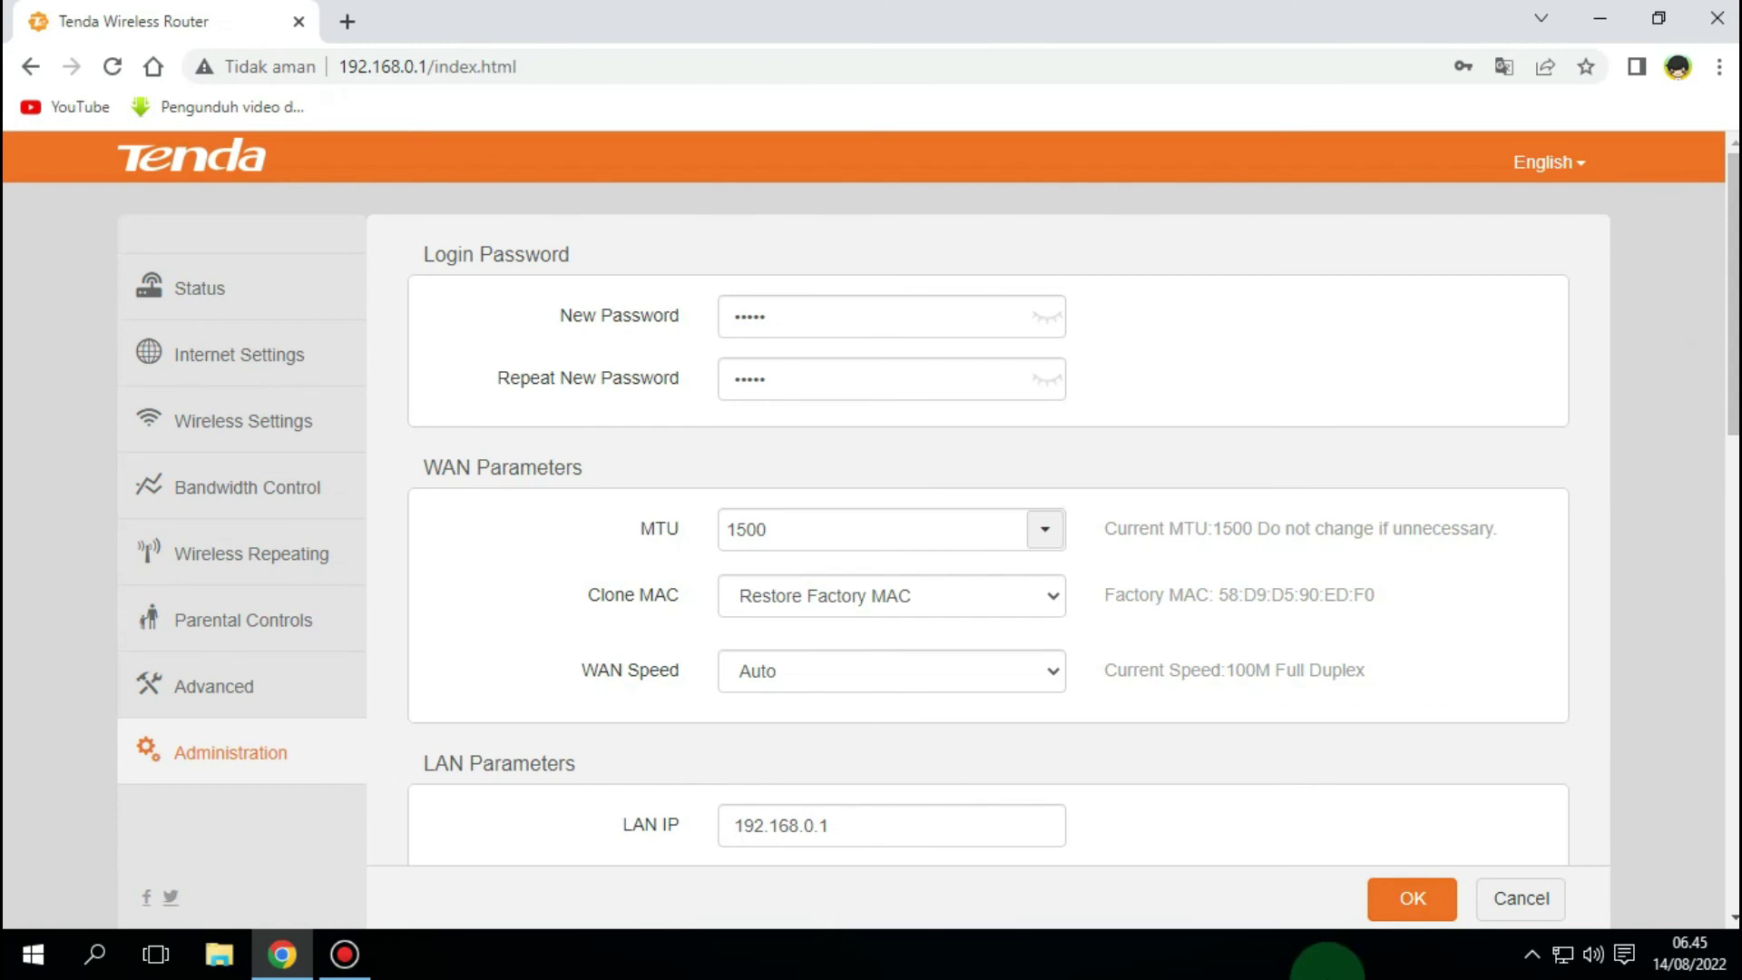
pyautogui.click(1413, 898)
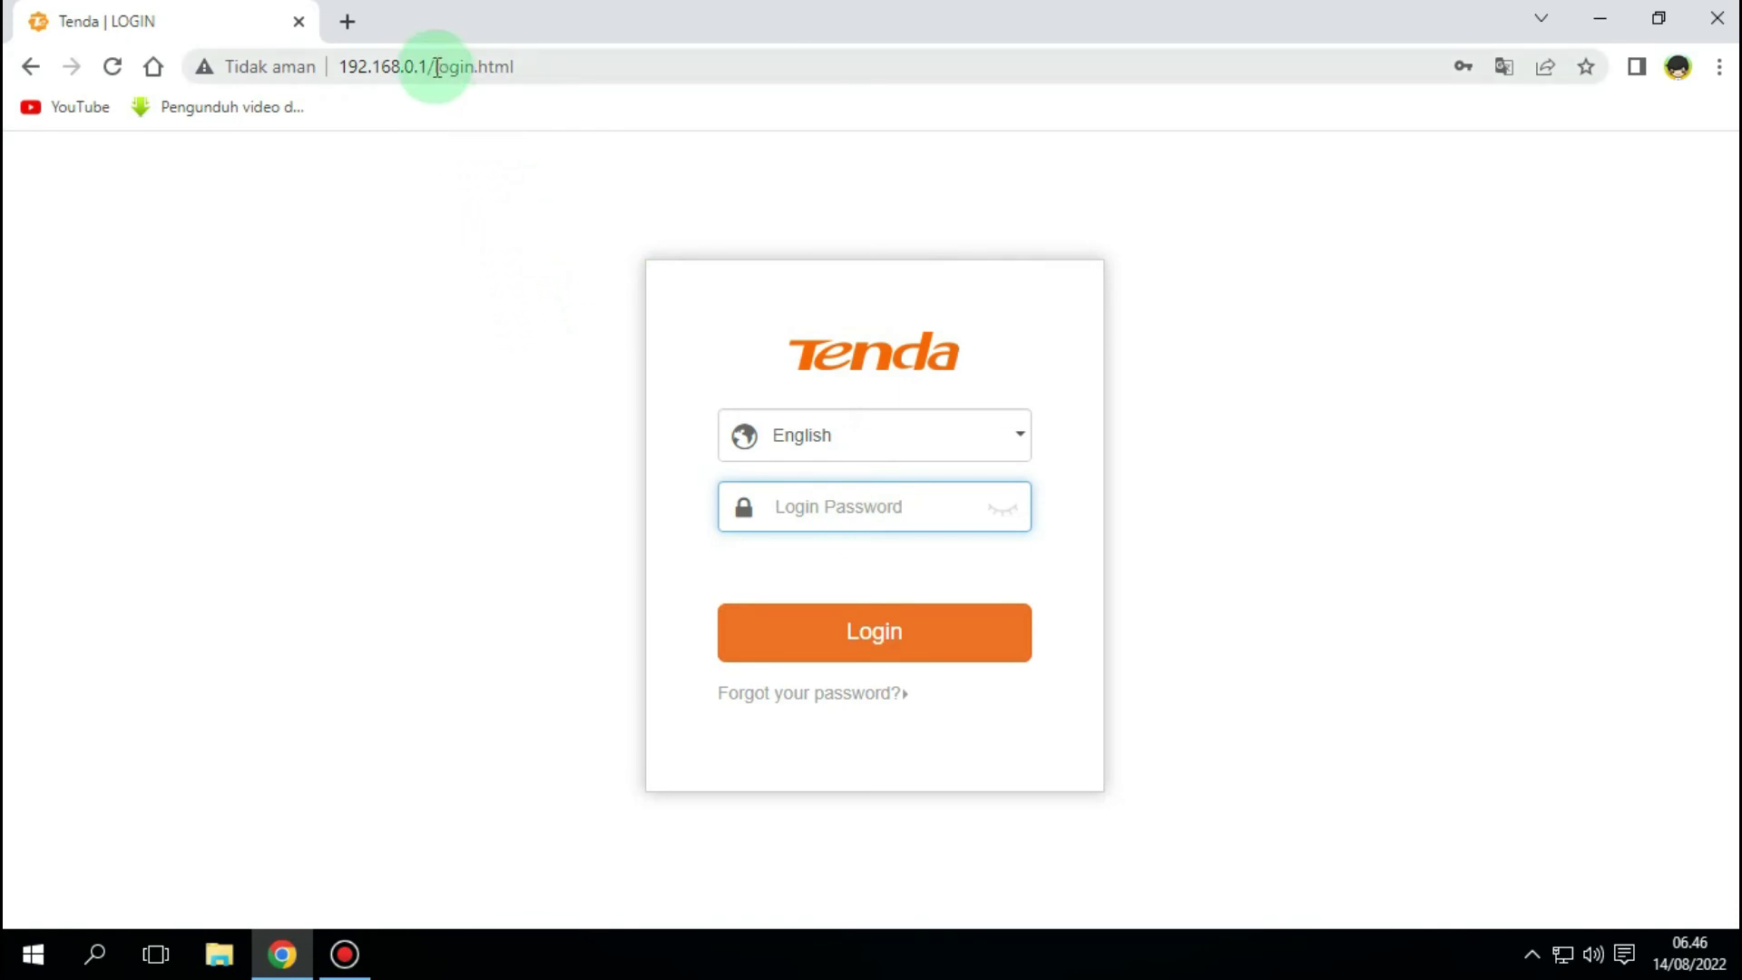
# - Enter the new password in the Login Password field and log in
pyautogui.click(513, 67)
pyautogui.moveTo(513, 67); pyautogui.dragTo(321, 69)
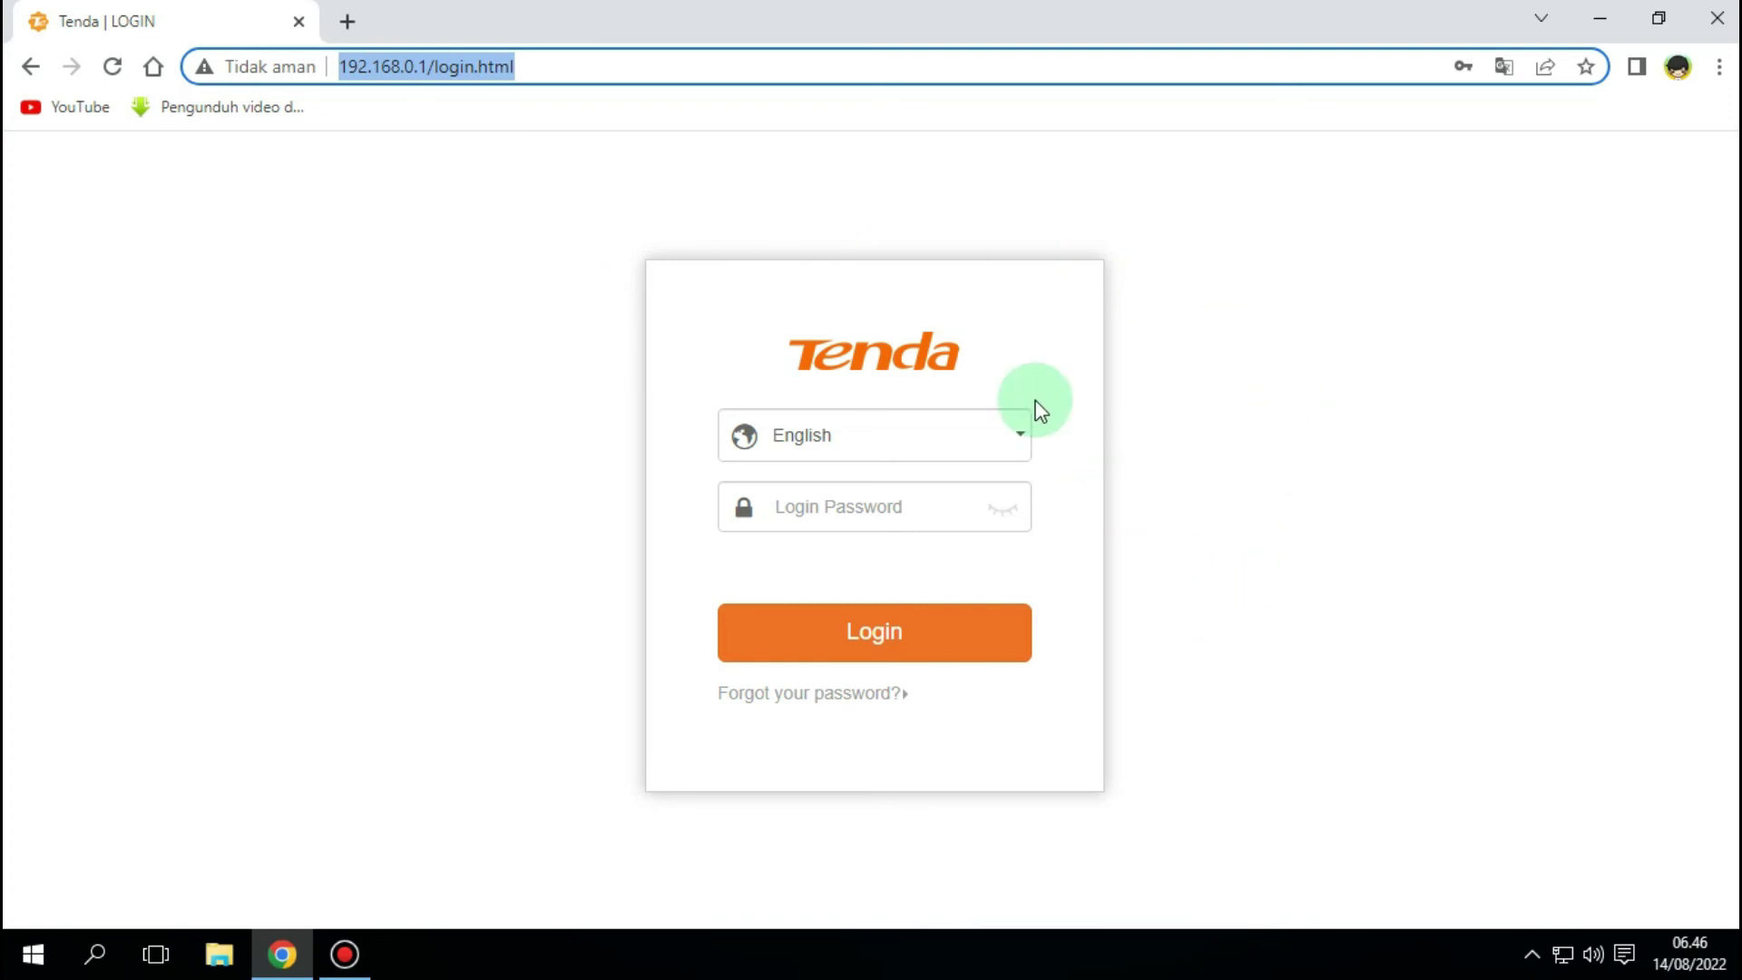
pyautogui.click(503, 253)
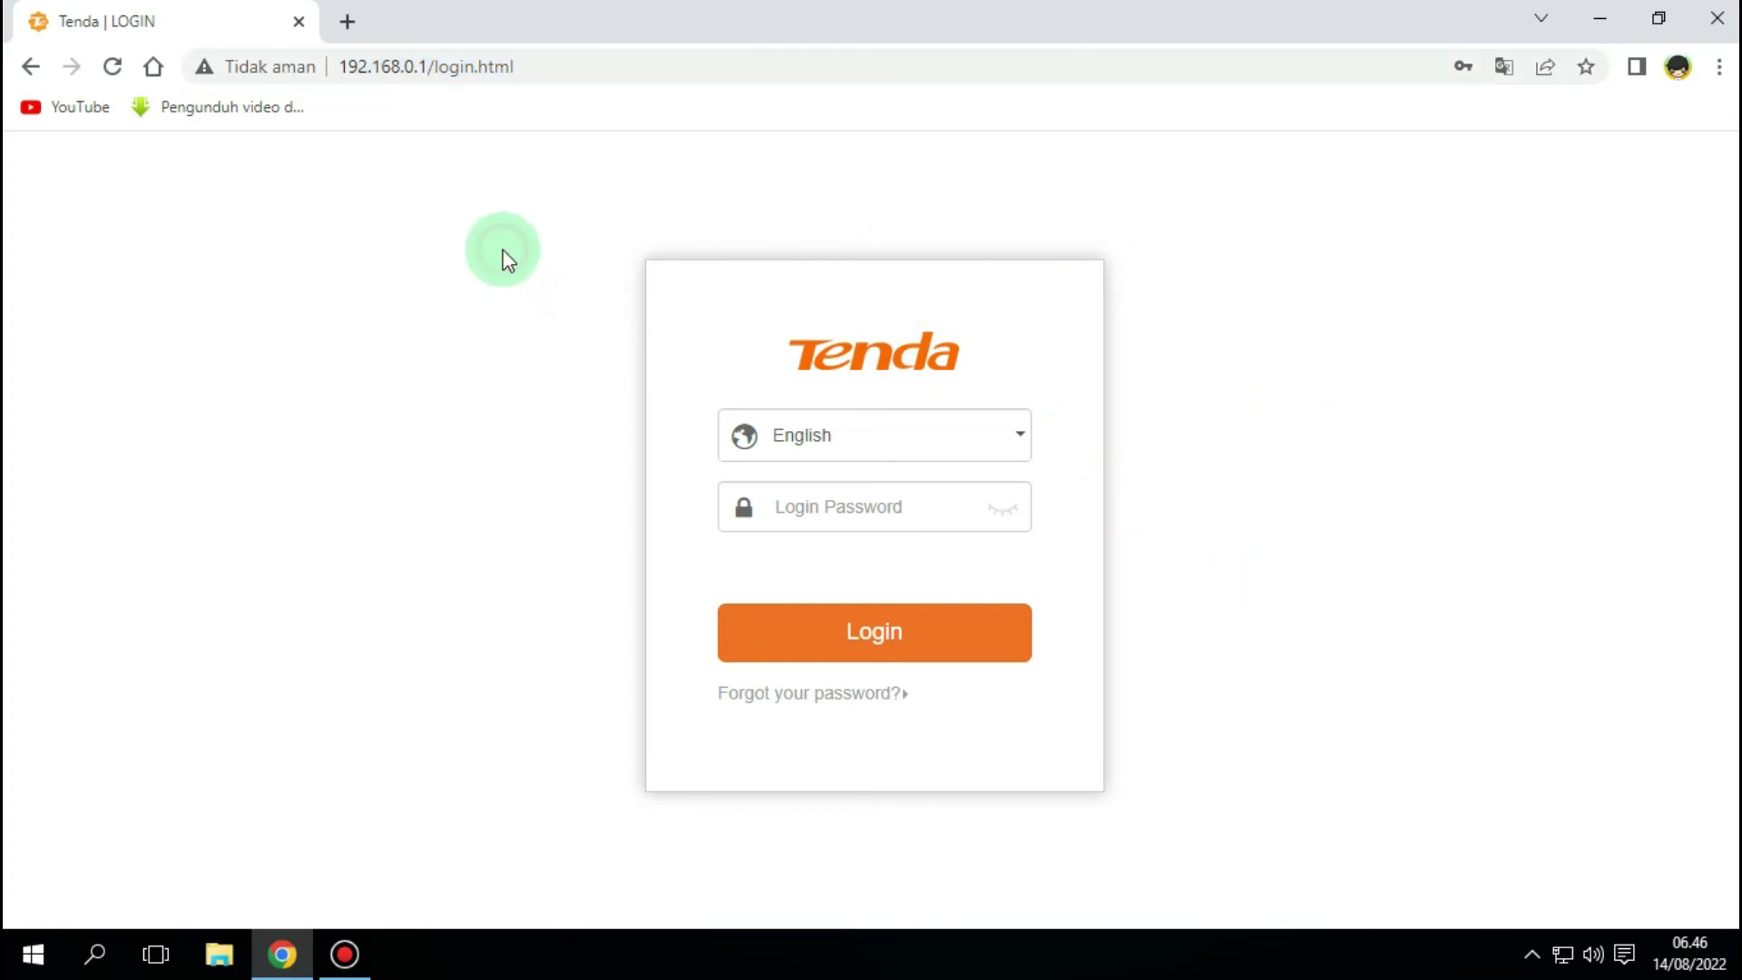
pyautogui.click(889, 506)
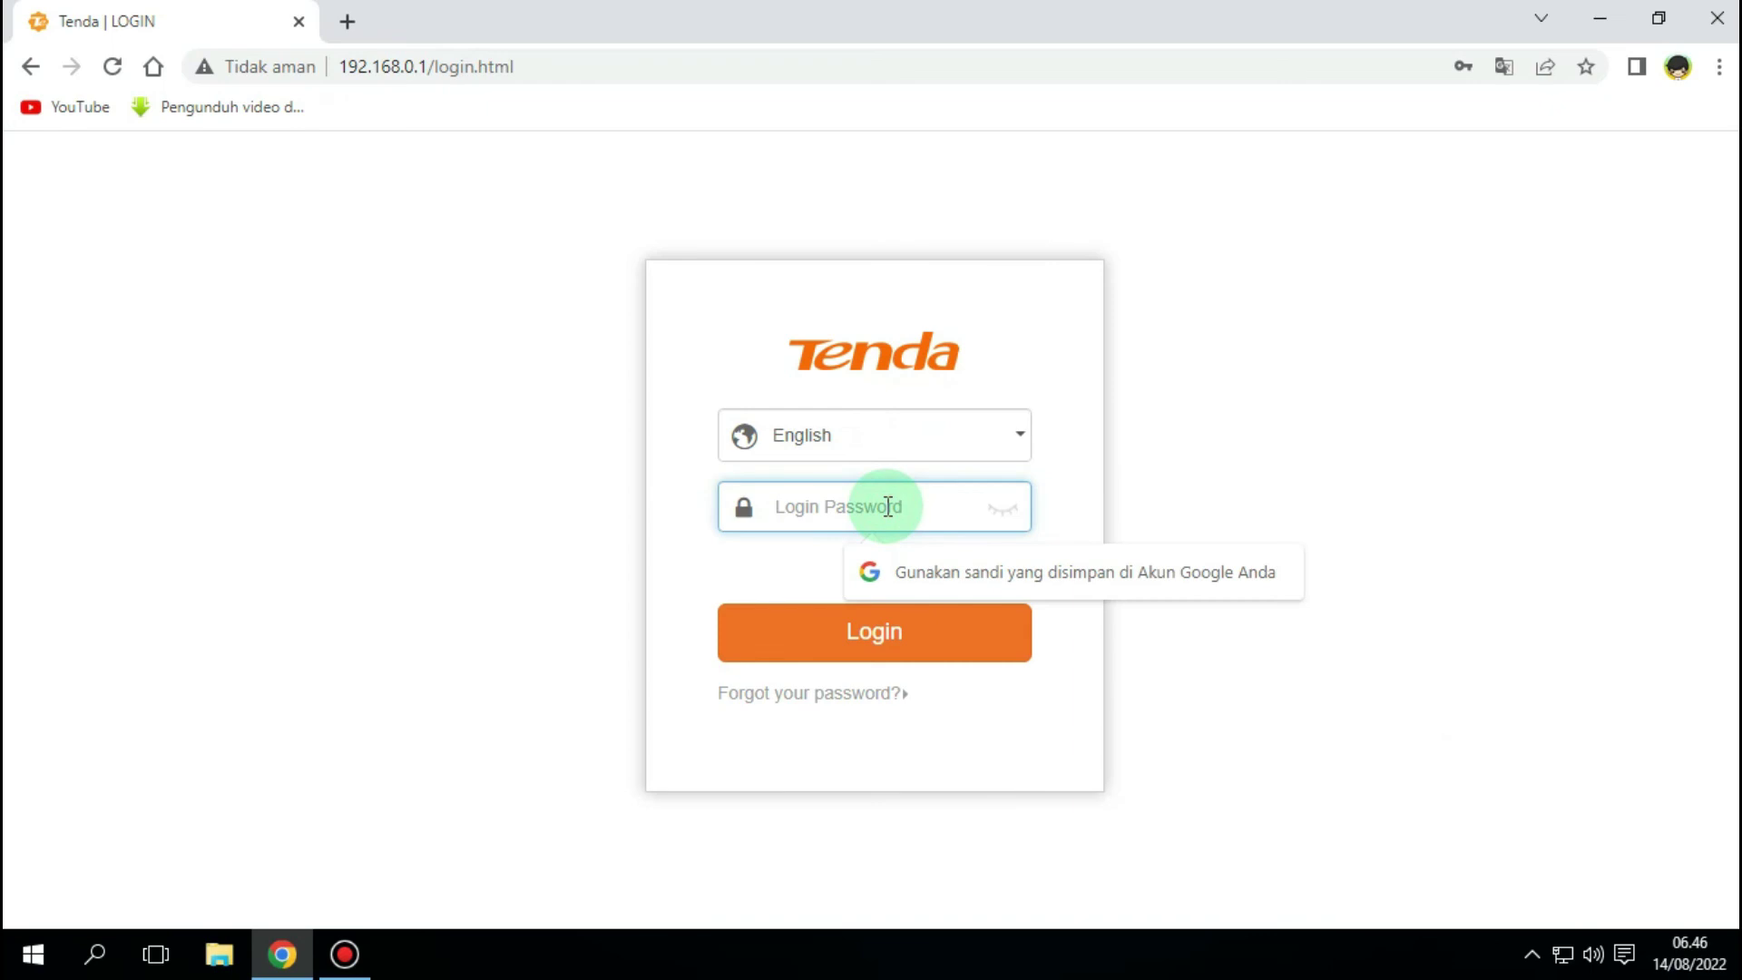
pyautogui.write('admin')
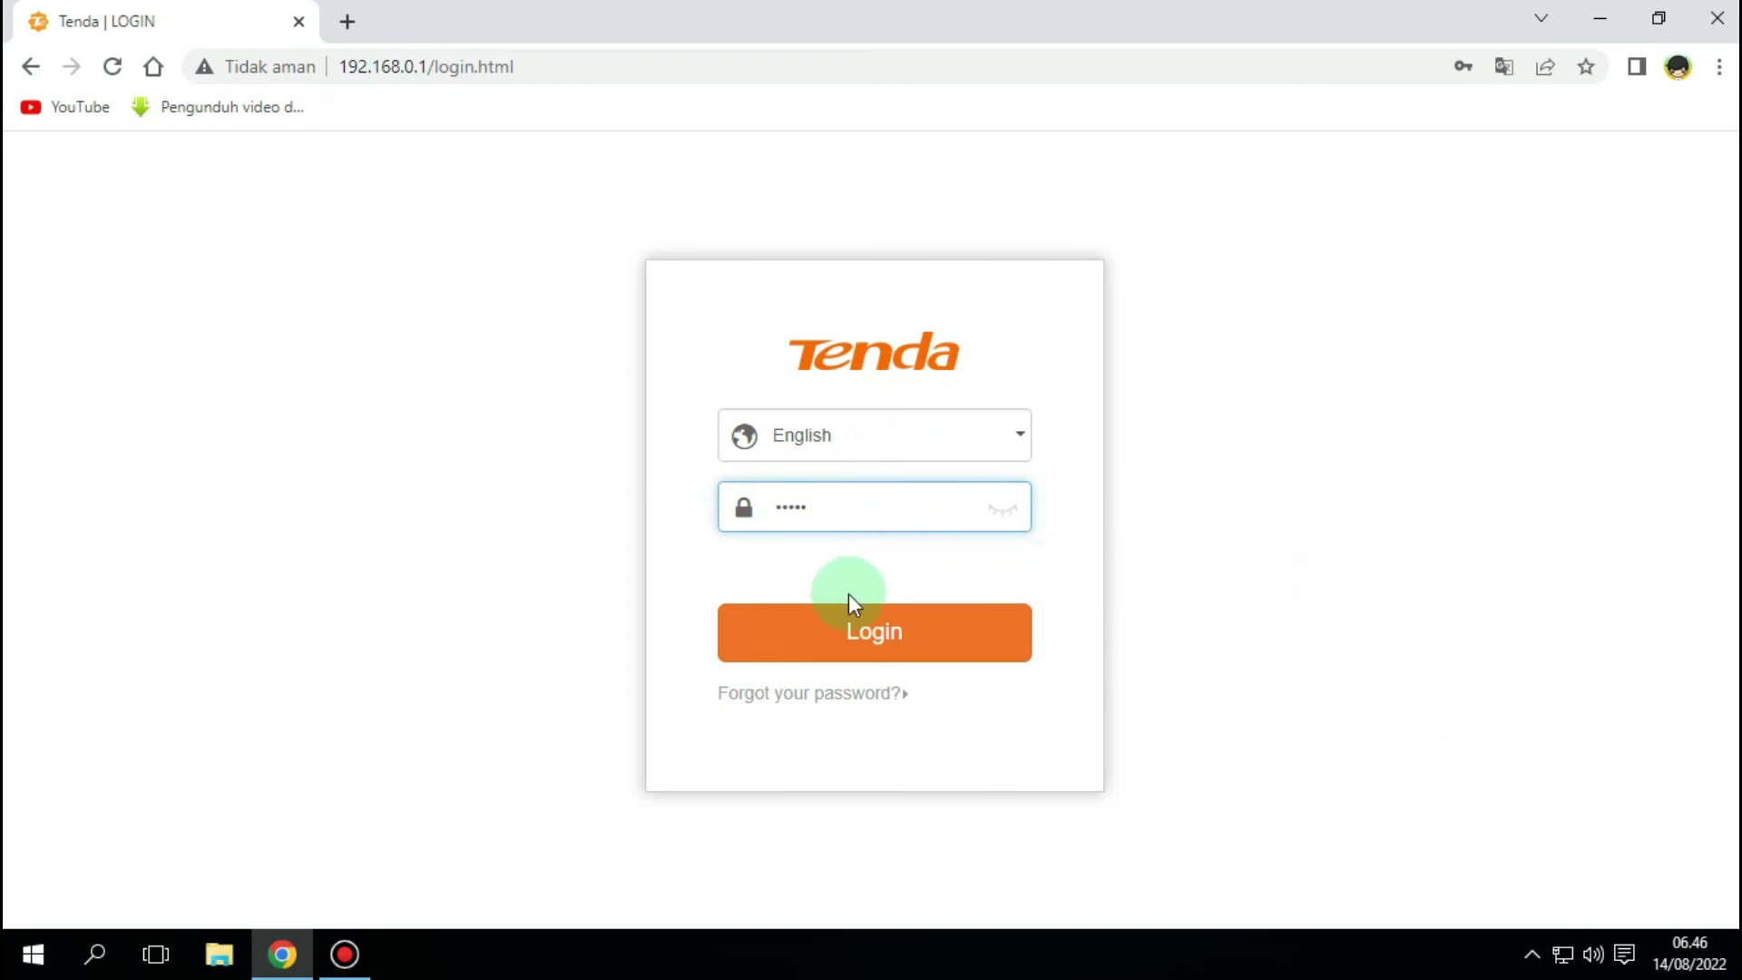
pyautogui.click(879, 646)
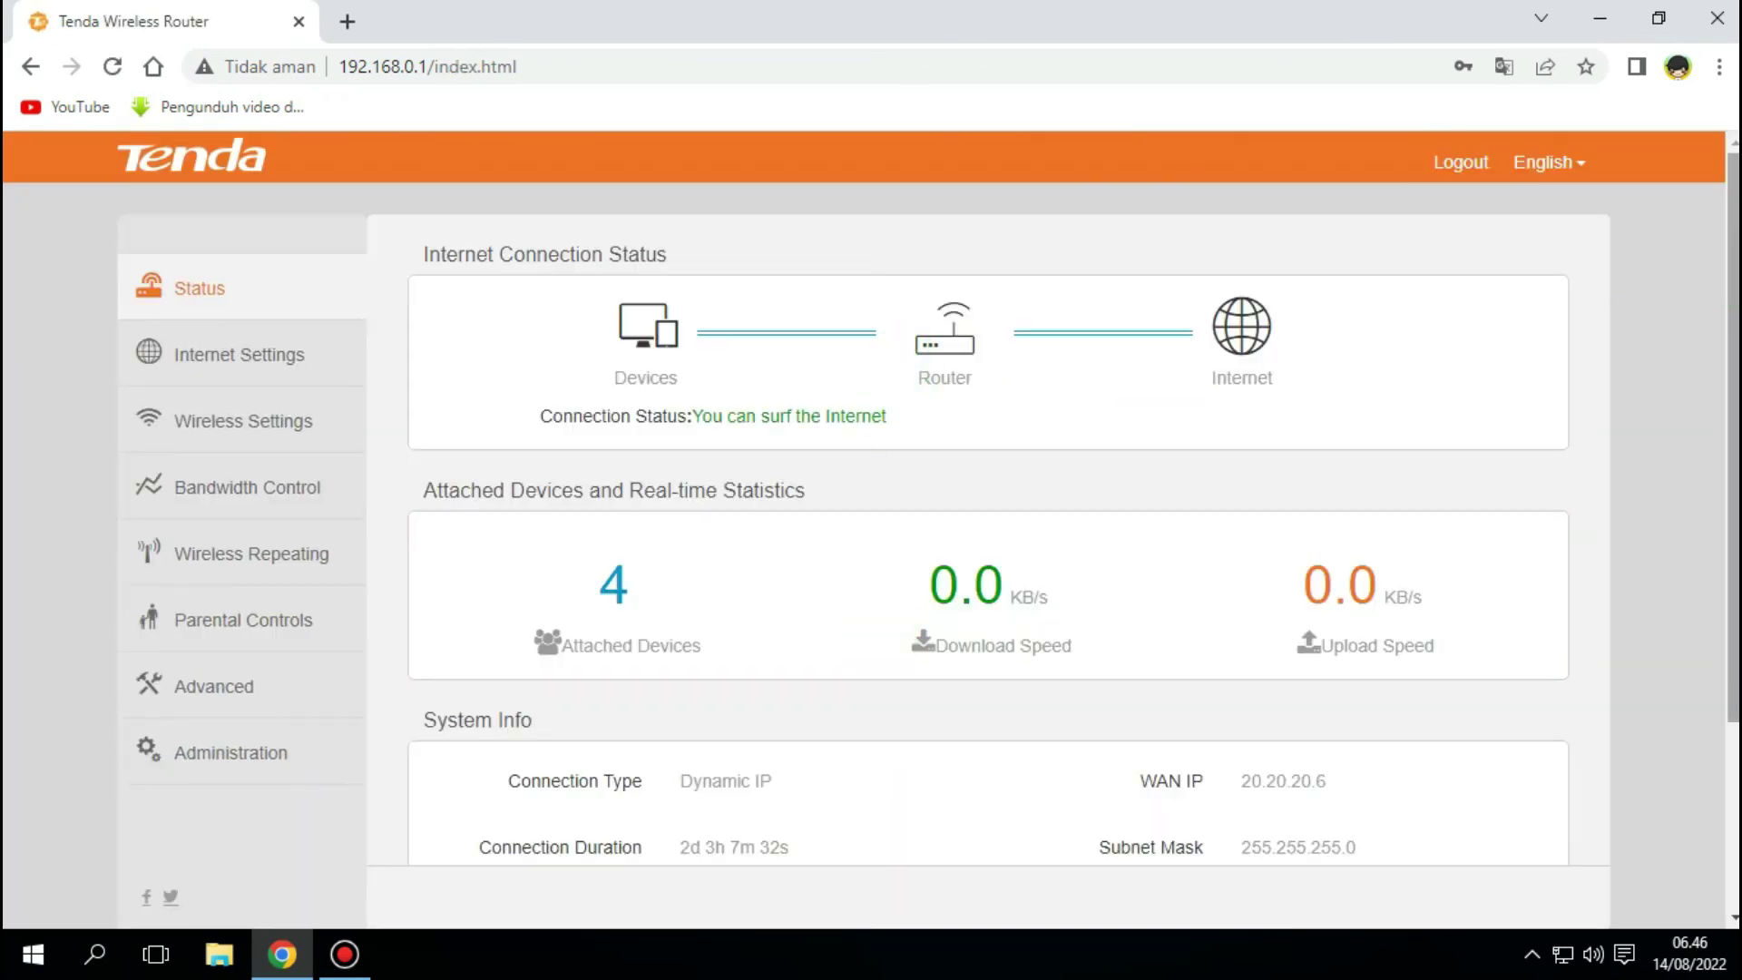
pyautogui.scroll(-3, 1675, 293)
pyautogui.scroll(3, 1675, 293)
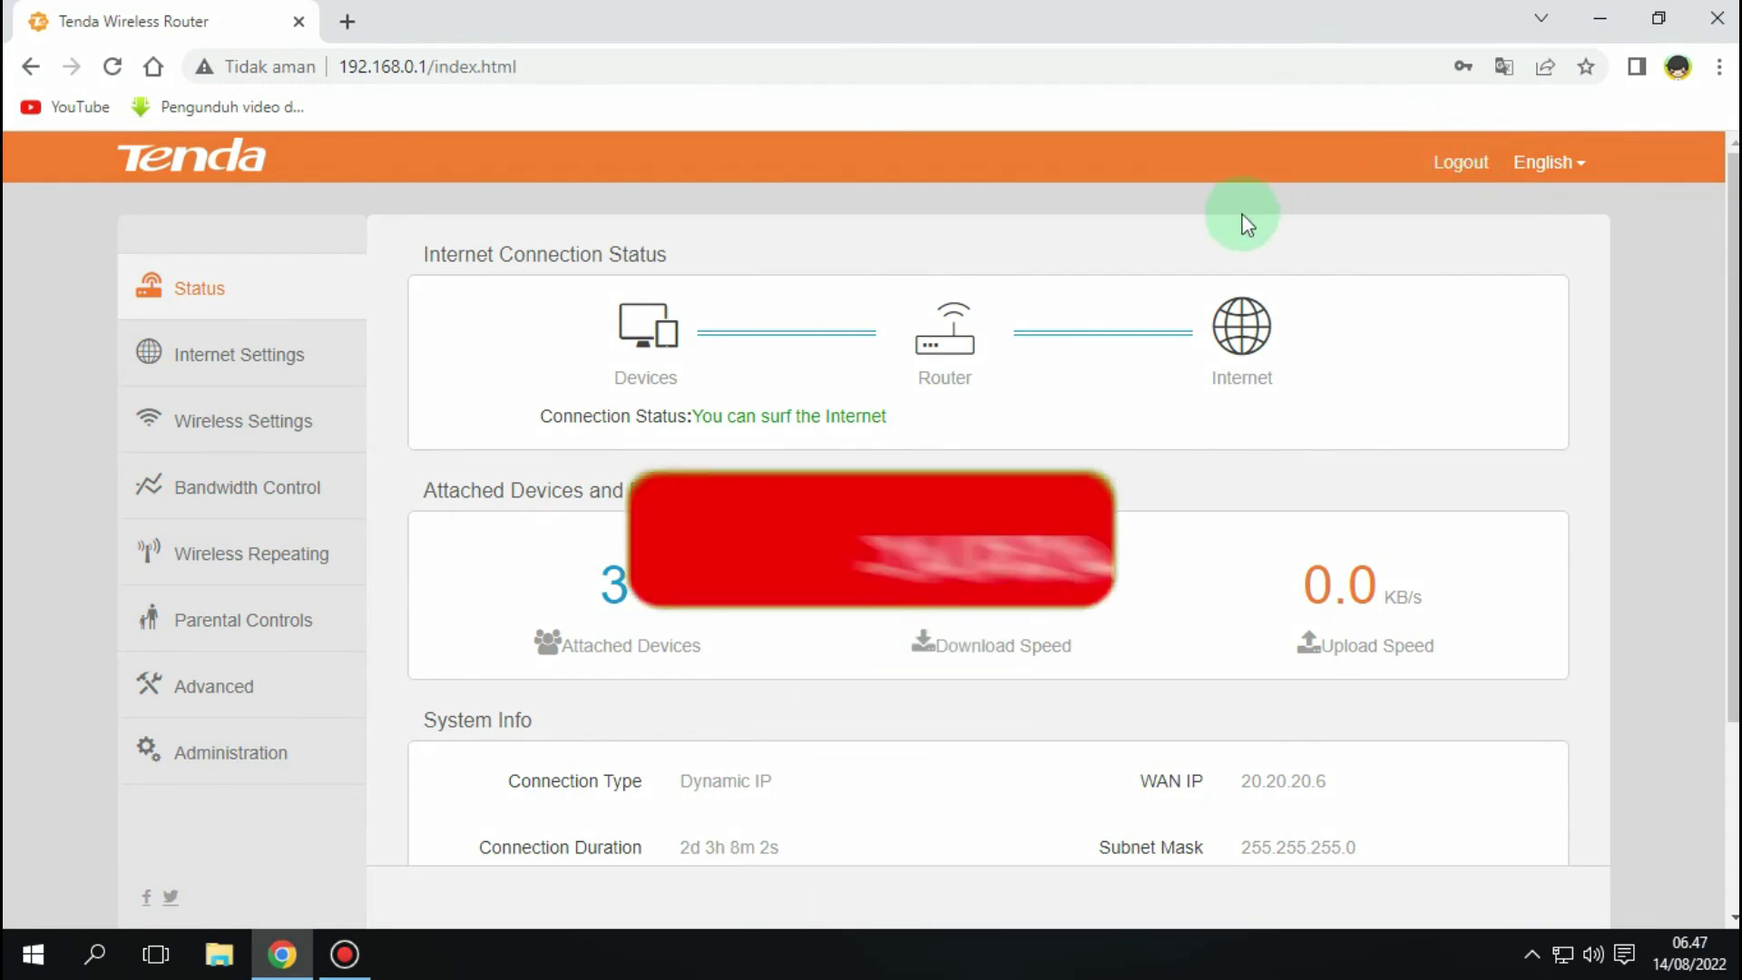
pyautogui.scroll(-3, 1498, 309)
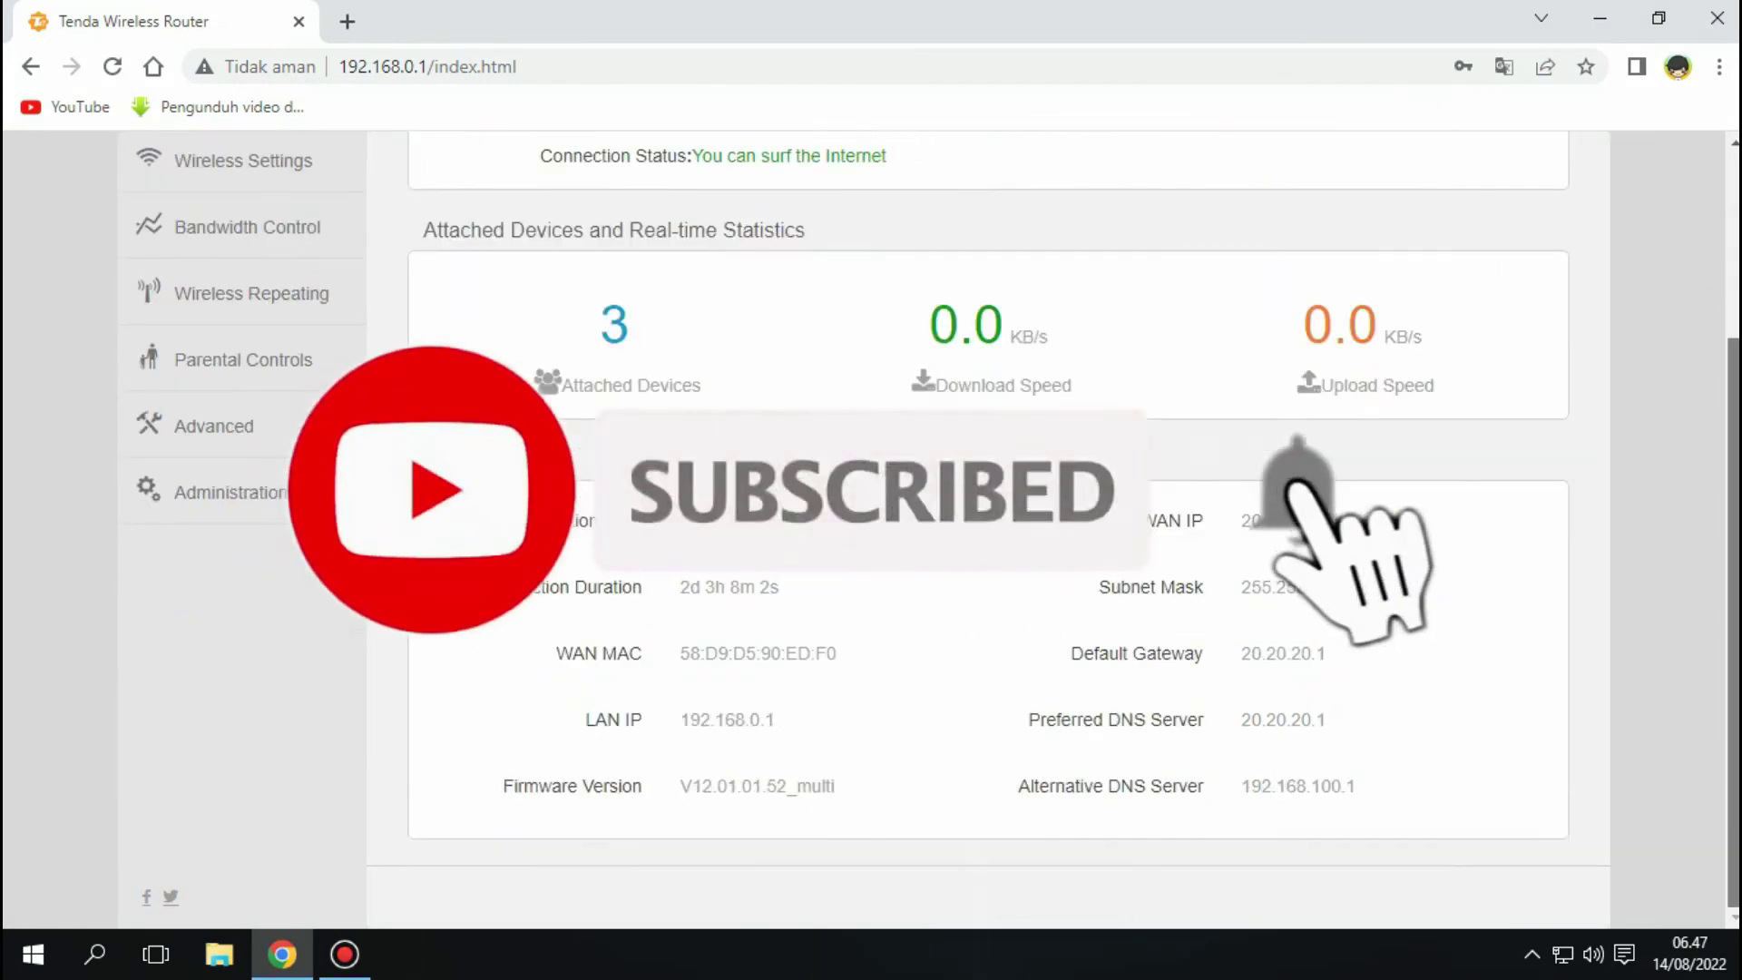
pyautogui.scroll(3, 1361, 272)
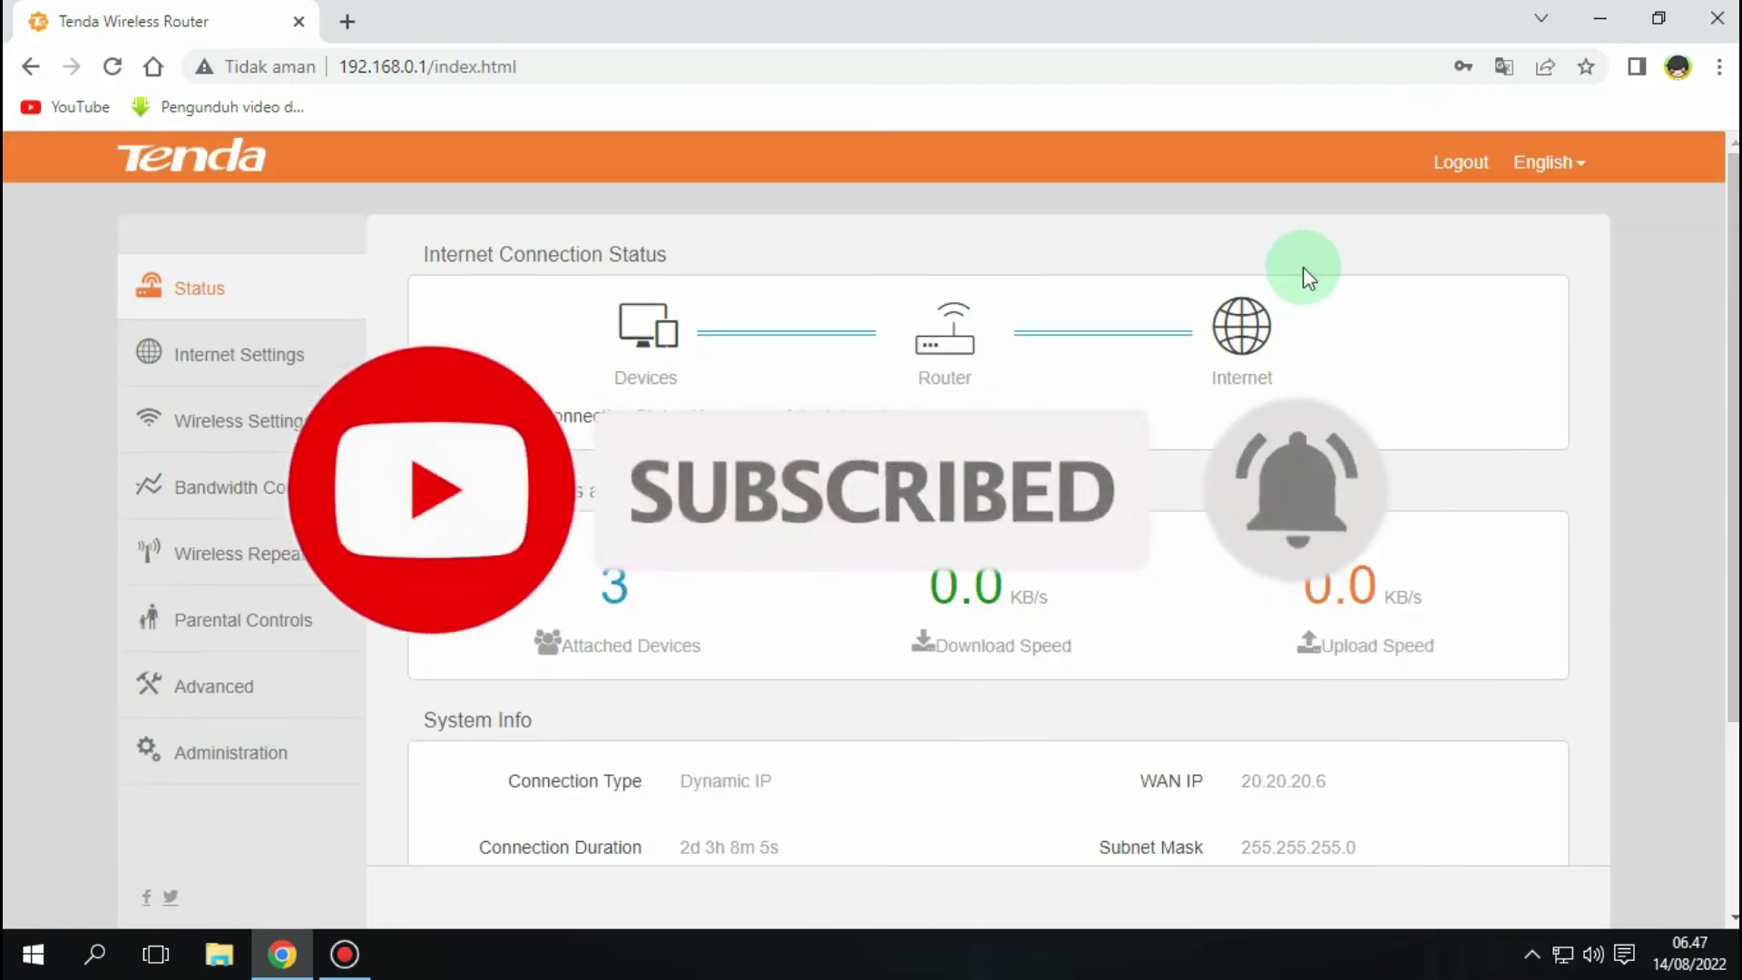